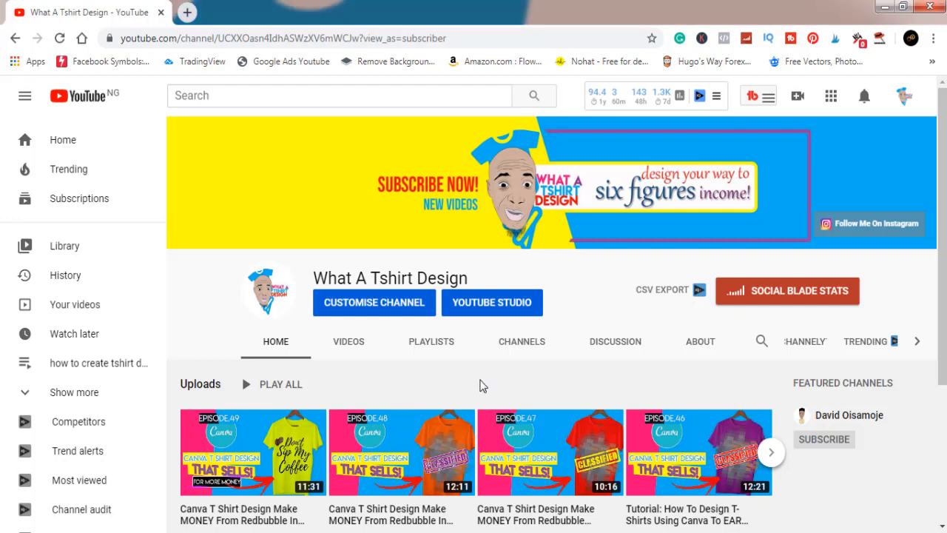
# Look through the What A Tshirt Design channel's home page and its list of uploaded videos
pyautogui.scroll(-3, 480, 386)
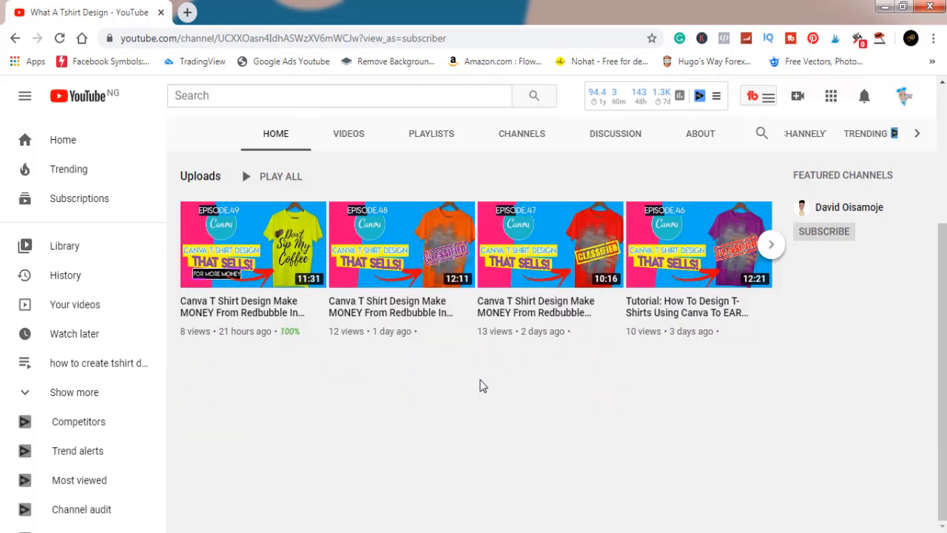
pyautogui.scroll(3, 481, 385)
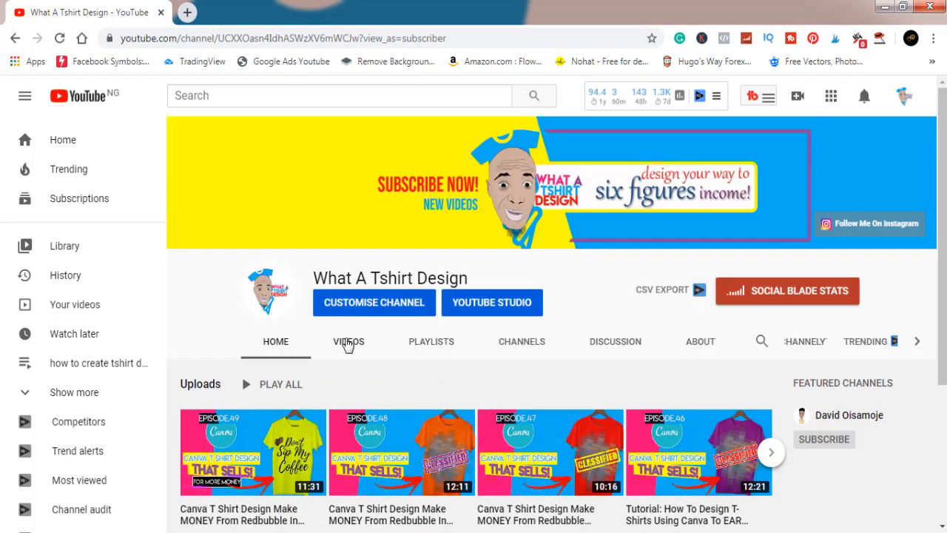
pyautogui.click(347, 344)
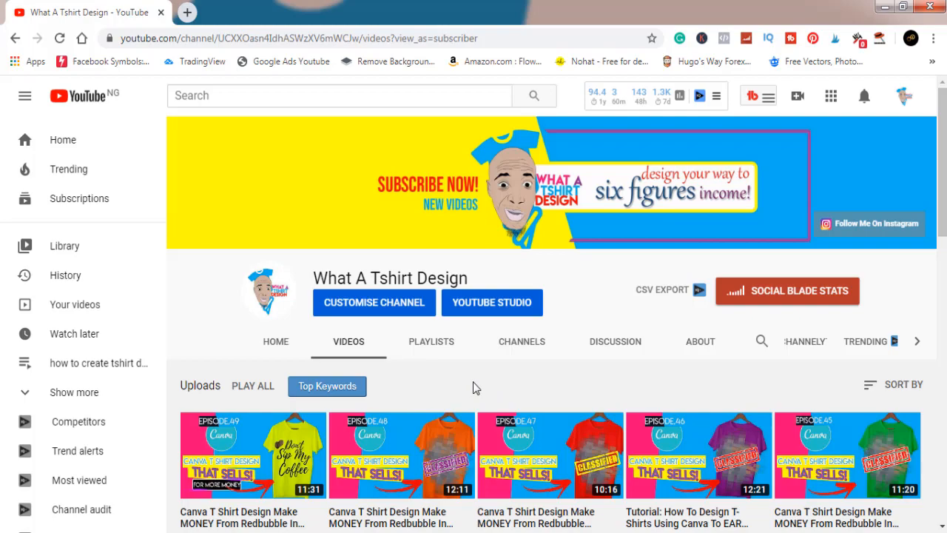
pyautogui.scroll(-8, 476, 388)
pyautogui.scroll(8, 475, 388)
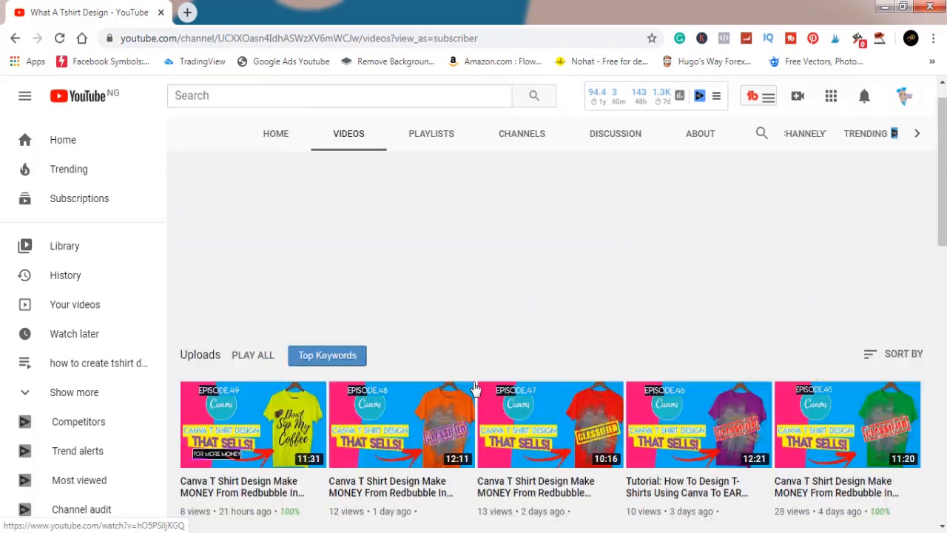
pyautogui.scroll(-3, 475, 387)
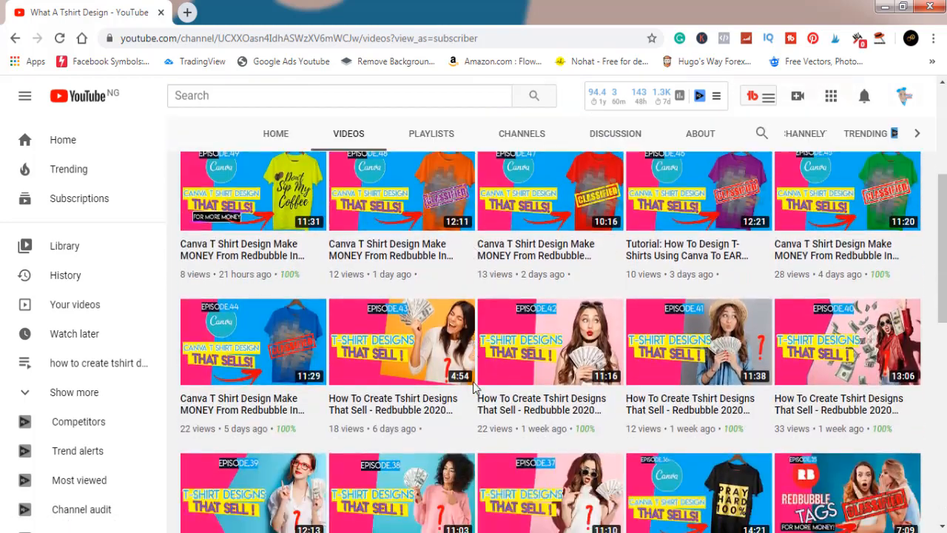
pyautogui.scroll(-3, 476, 388)
pyautogui.scroll(6, 476, 388)
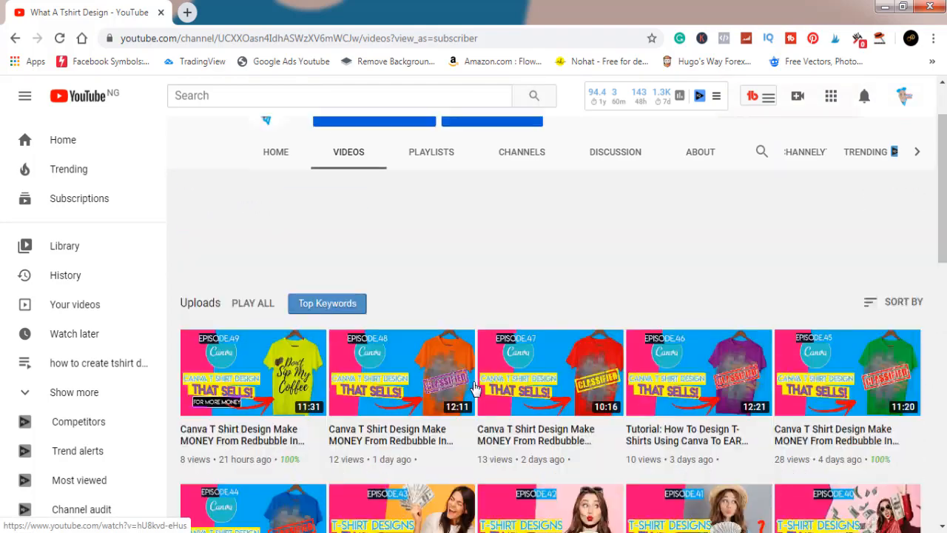
pyautogui.scroll(2, 476, 388)
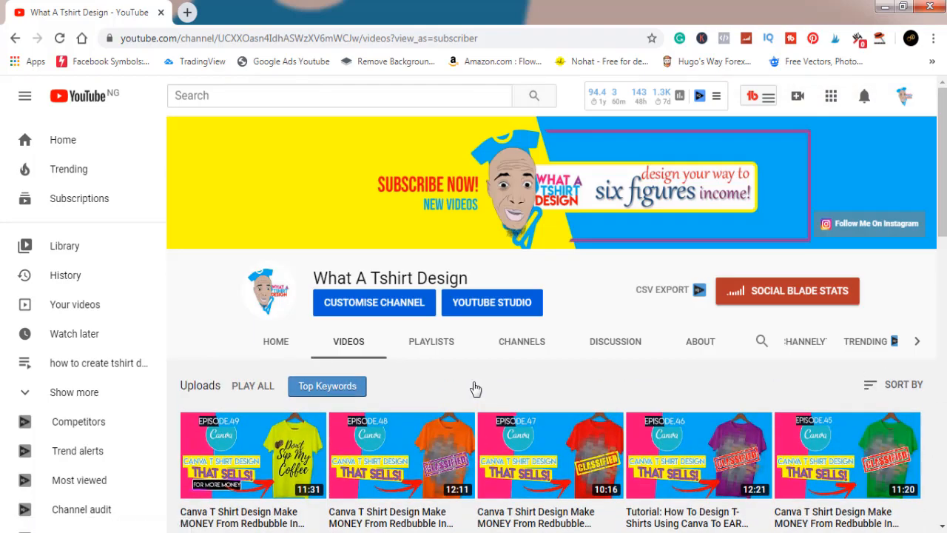
pyautogui.scroll(-6, 476, 387)
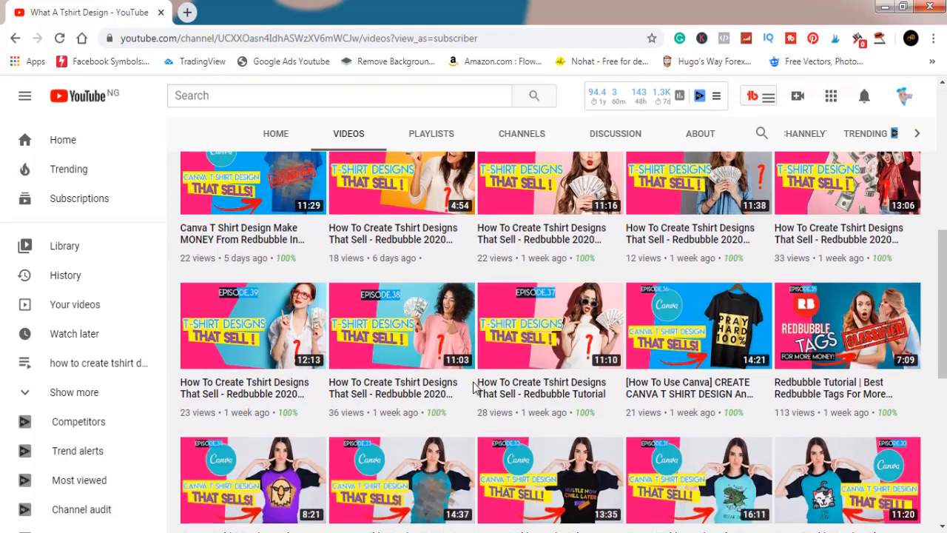
pyautogui.scroll(5, 474, 387)
pyautogui.scroll(2, 475, 387)
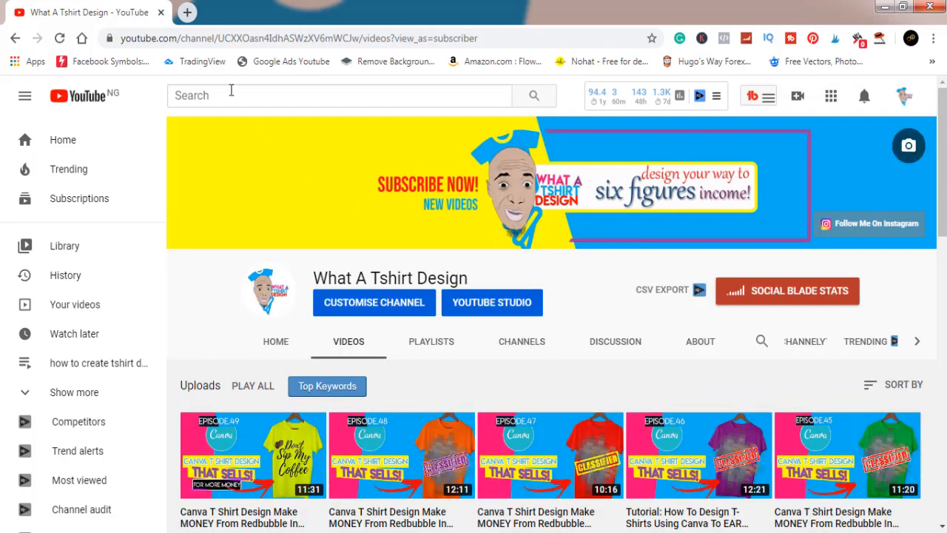
# Open the Flaticon website in a new browser tab and dismiss the Shutterstock promotion
pyautogui.click(187, 13)
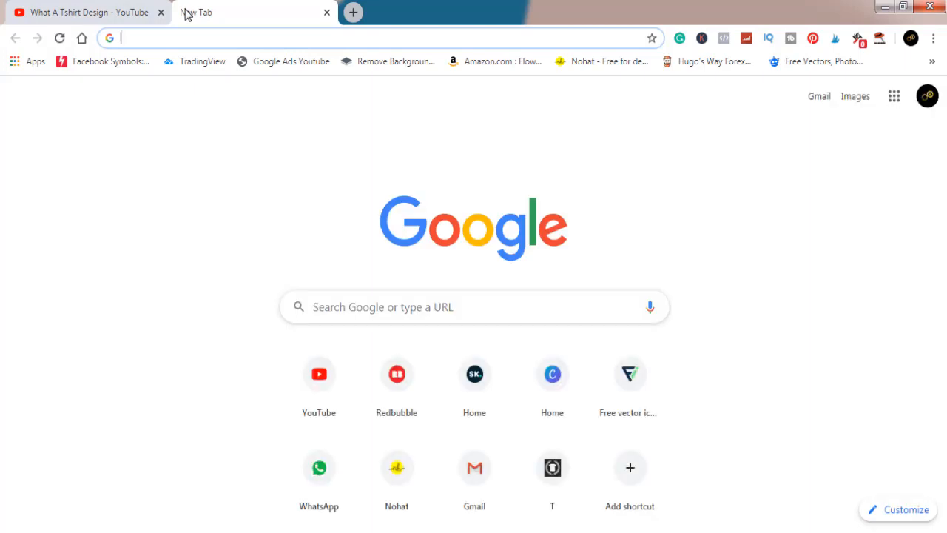
pyautogui.click(628, 375)
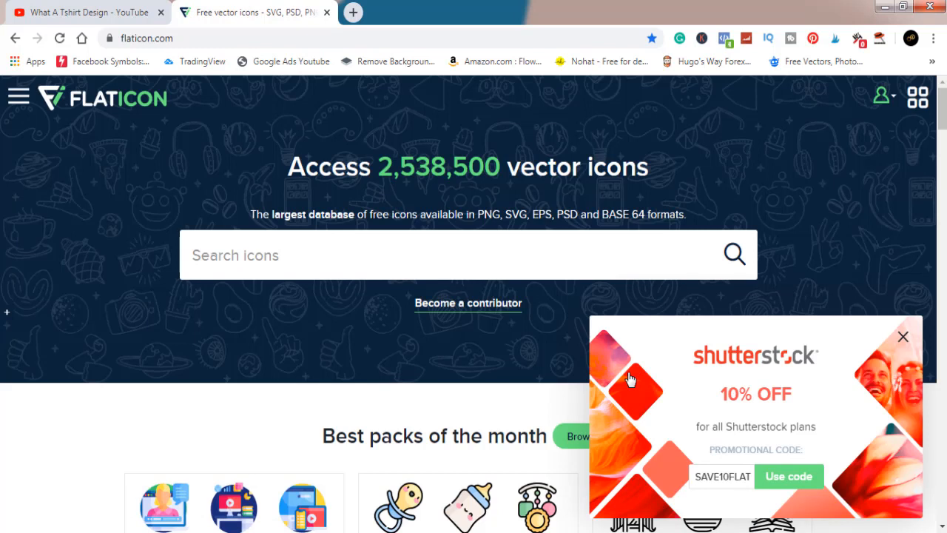
pyautogui.click(904, 340)
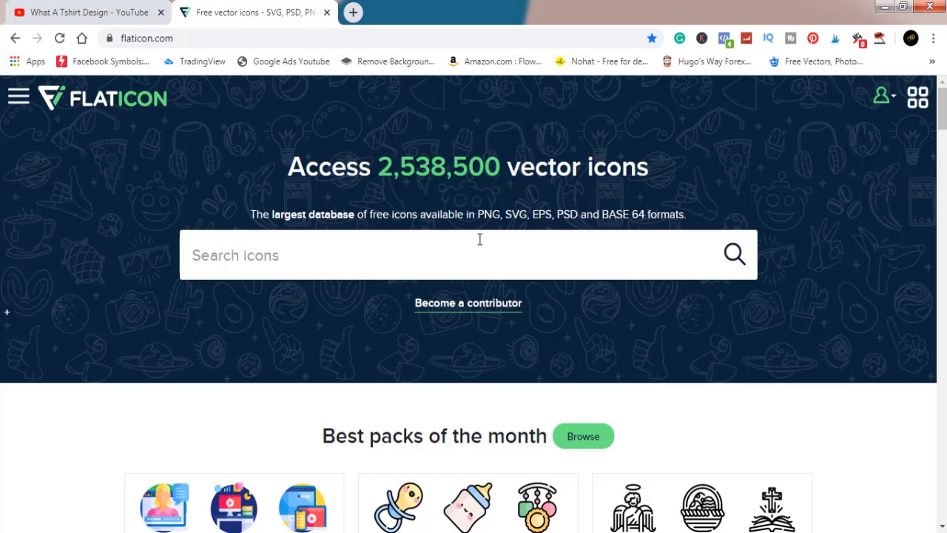
# Search Flaticon for "bear" icons and dismiss the CCleaner alert
pyautogui.click(307, 254)
pyautogui.write('bee')
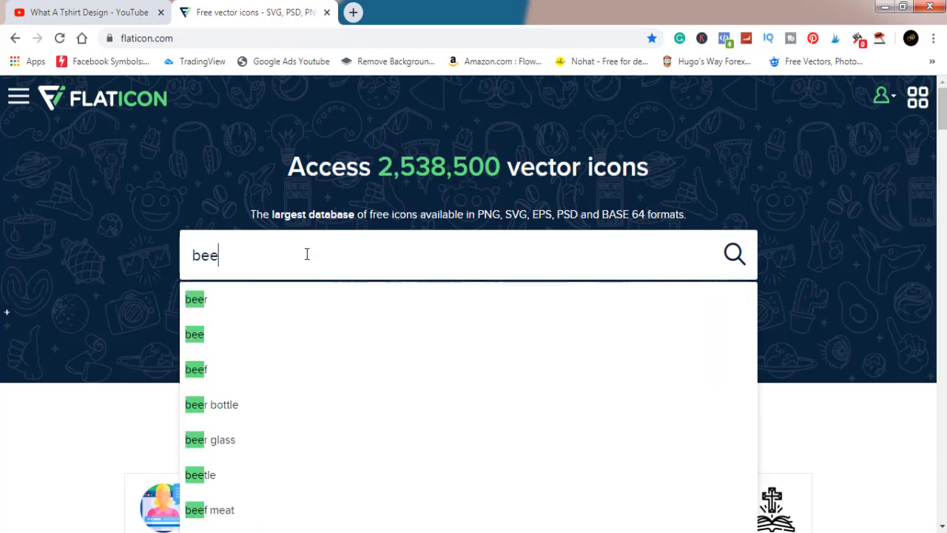
pyautogui.write('r')
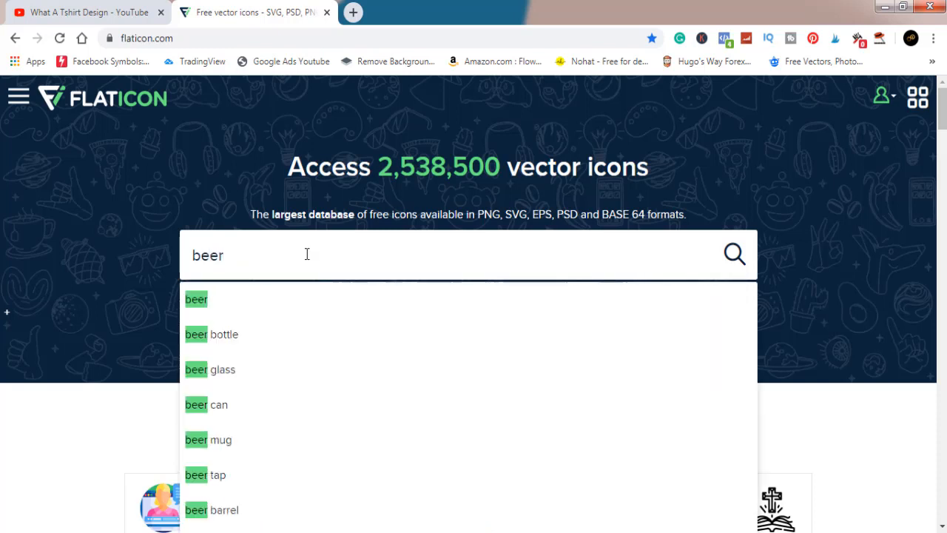
pyautogui.press('BackSpace')
pyautogui.press('BackSpace')
pyautogui.write('a')
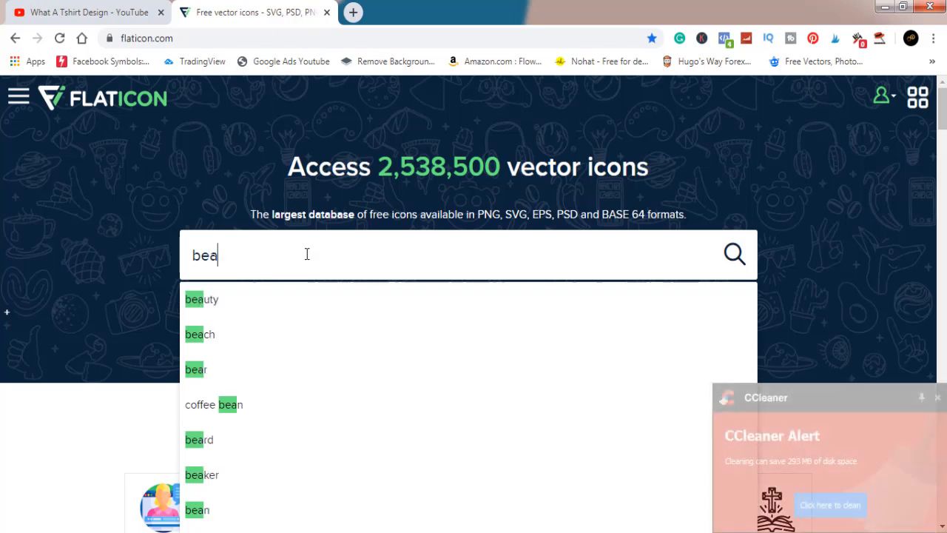
pyautogui.write('r')
pyautogui.press('Return')
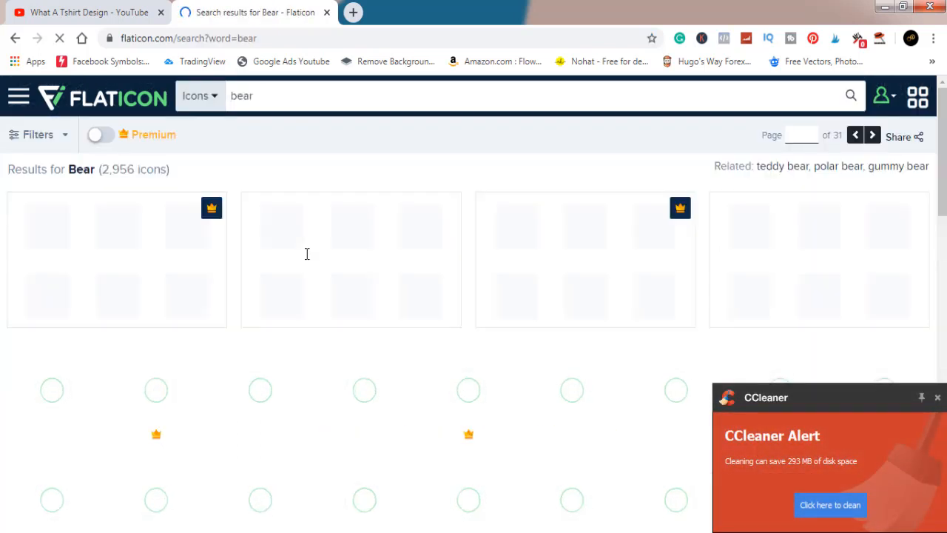
pyautogui.click(938, 399)
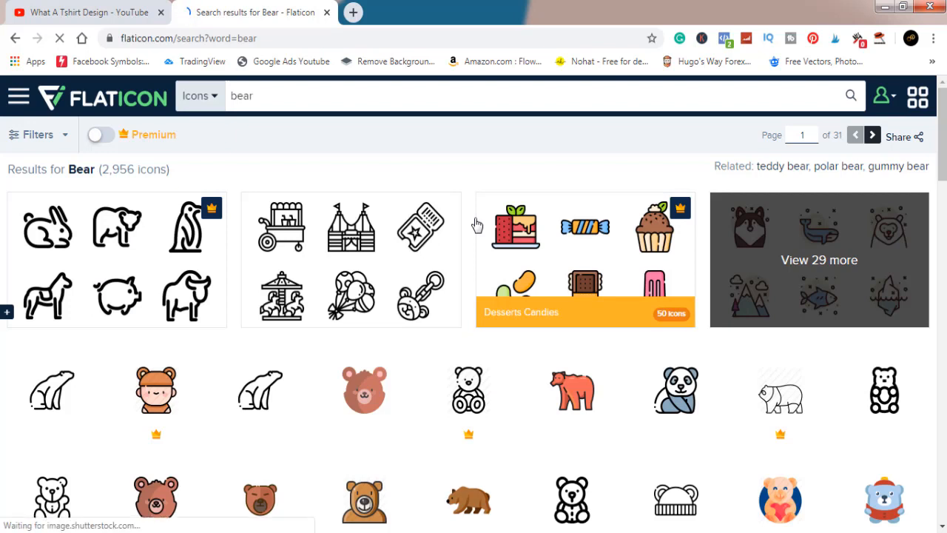
# Browse the bear icons, open the walking black-and-white Panda Bear icon, and choose its Flat style after previewing the blue version
pyautogui.scroll(-3, 477, 224)
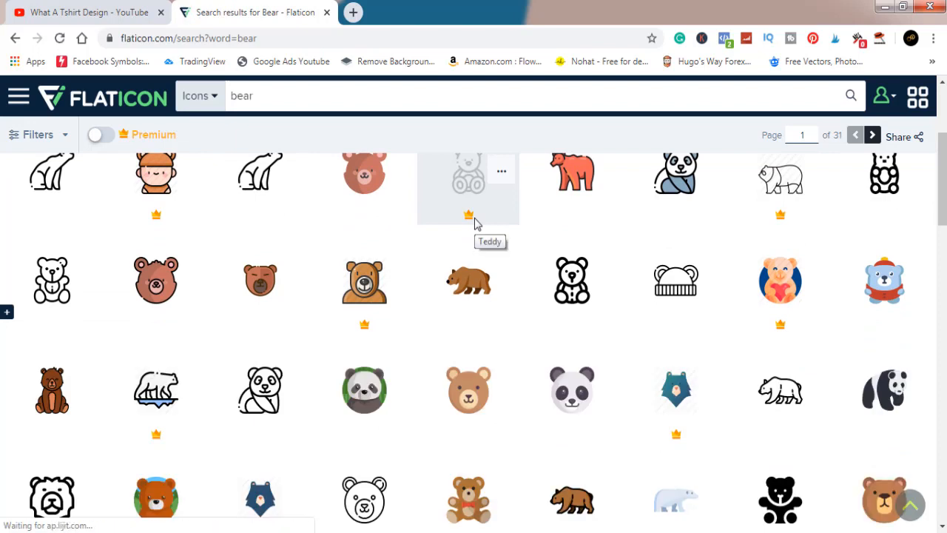
pyautogui.scroll(-2, 477, 225)
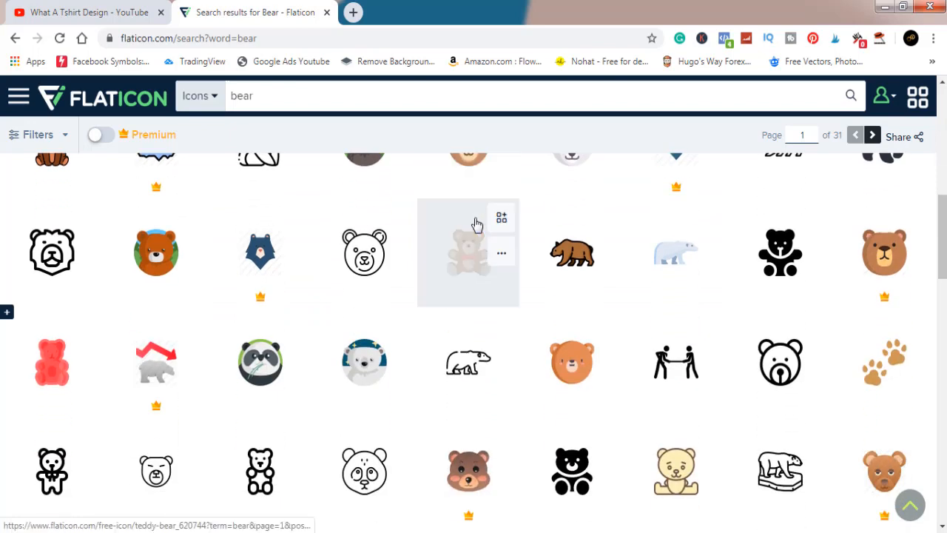
pyautogui.scroll(-4, 478, 225)
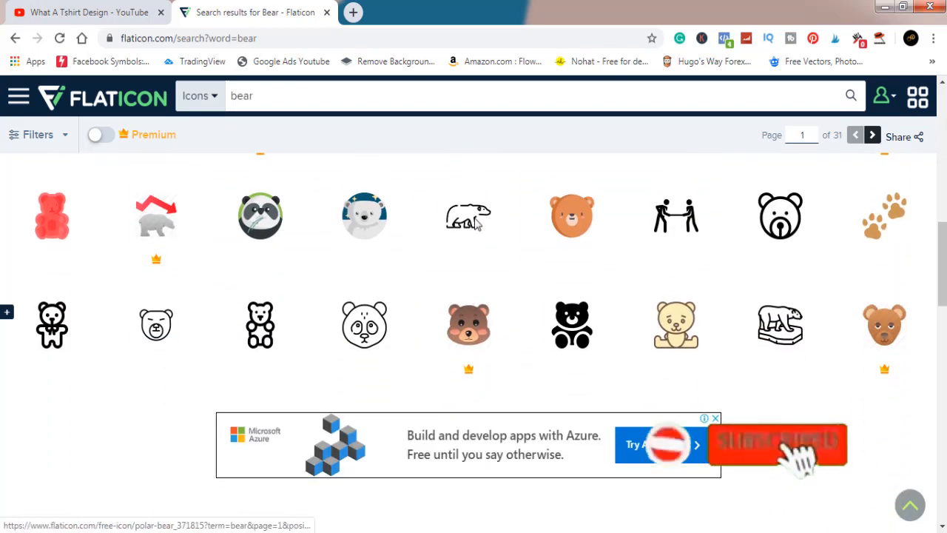
pyautogui.scroll(2, 478, 224)
pyautogui.scroll(1, 476, 224)
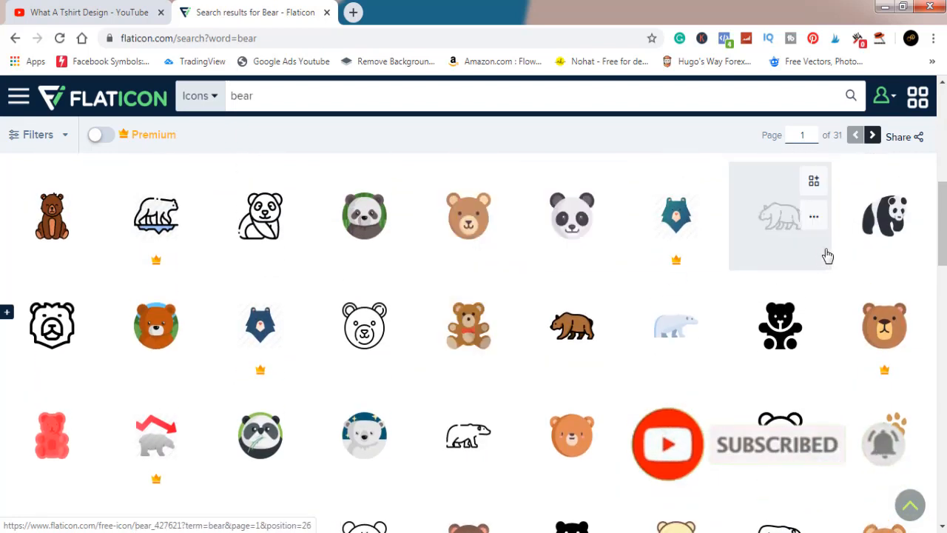
pyautogui.click(885, 222)
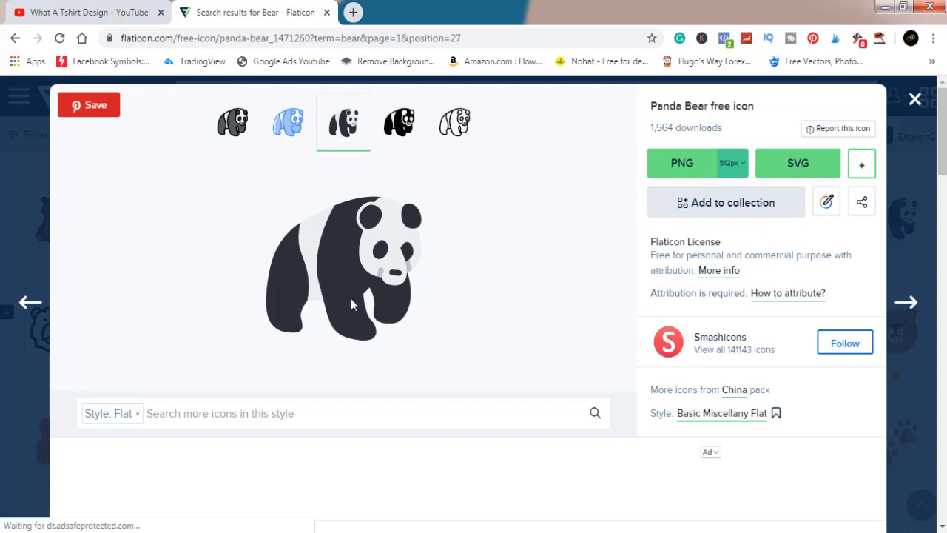
pyautogui.click(285, 127)
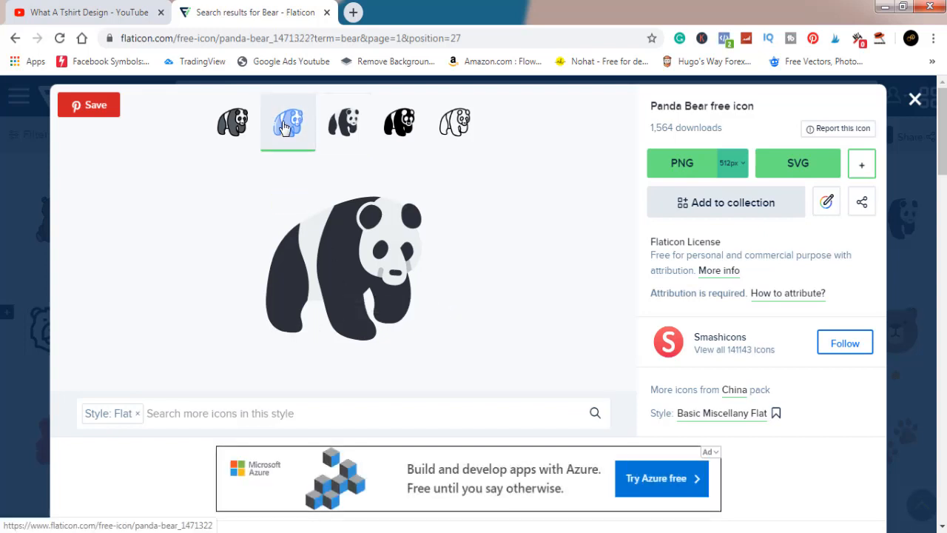
pyautogui.click(348, 127)
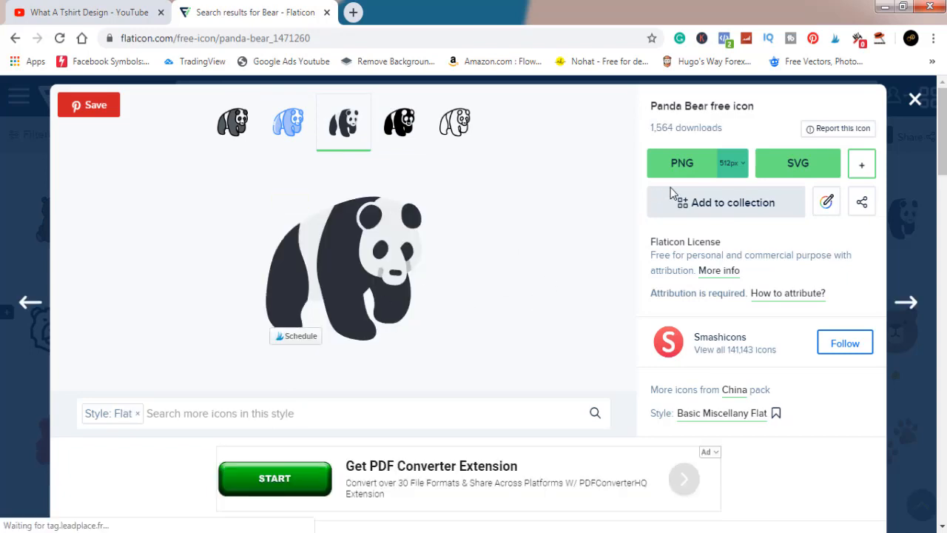
# Download the Panda Bear icon as a 512px PNG using the free download with attribution
pyautogui.click(694, 163)
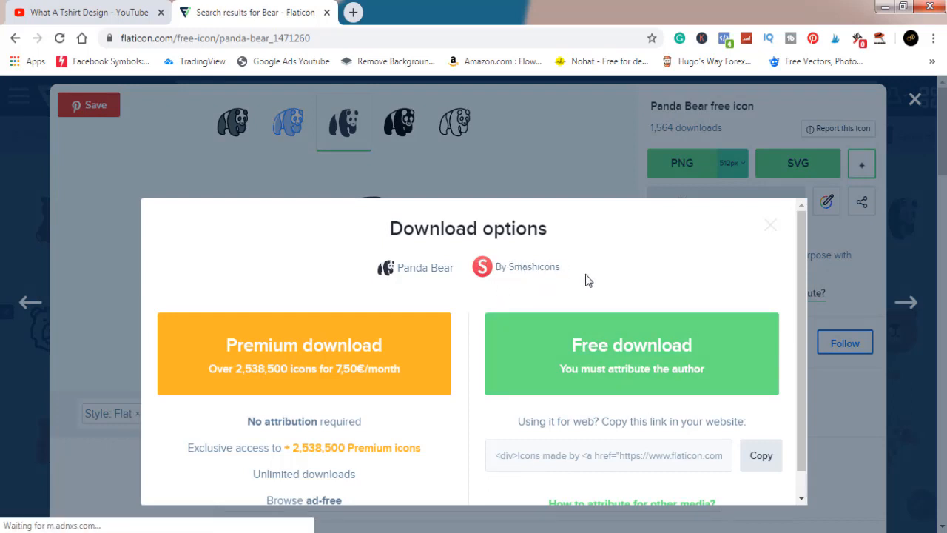
pyautogui.moveTo(582, 279); pyautogui.dragTo(487, 270)
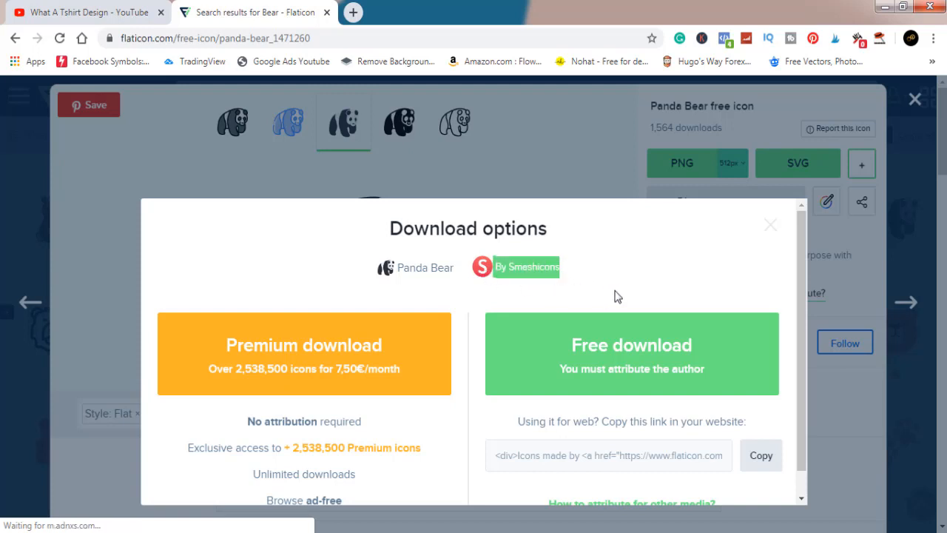
pyautogui.click(627, 348)
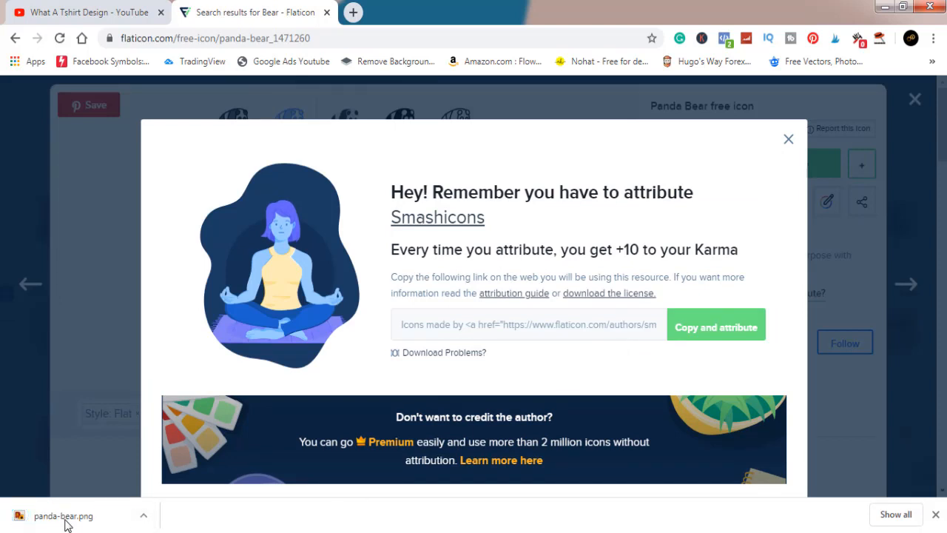
# Open Canva in a new browser tab and create a blank design with custom dimensions of 4500 × 5400 px
pyautogui.click(352, 12)
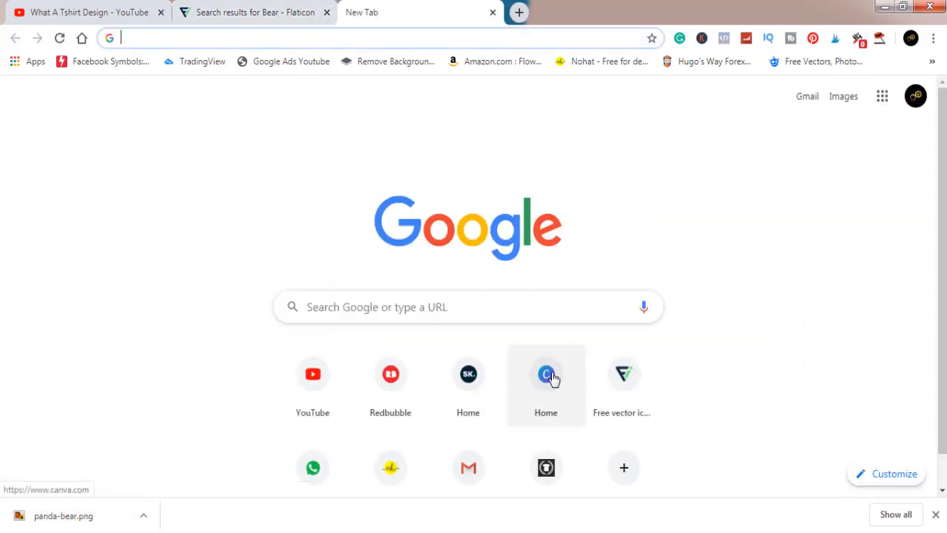
pyautogui.click(547, 376)
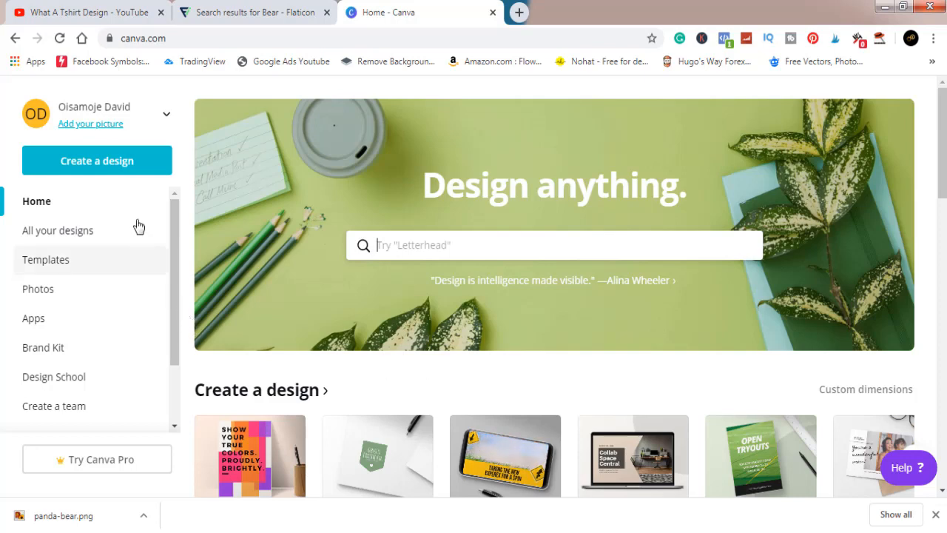
pyautogui.click(108, 167)
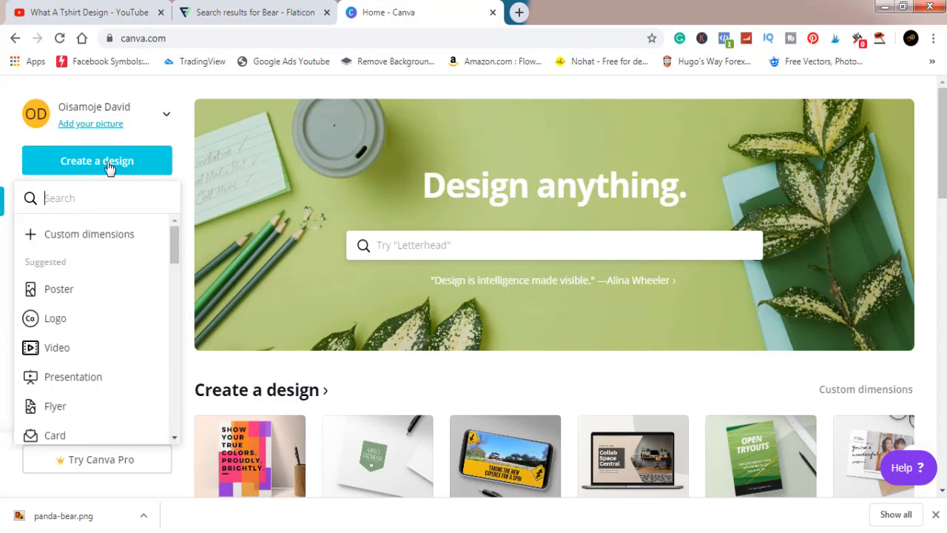
pyautogui.click(115, 234)
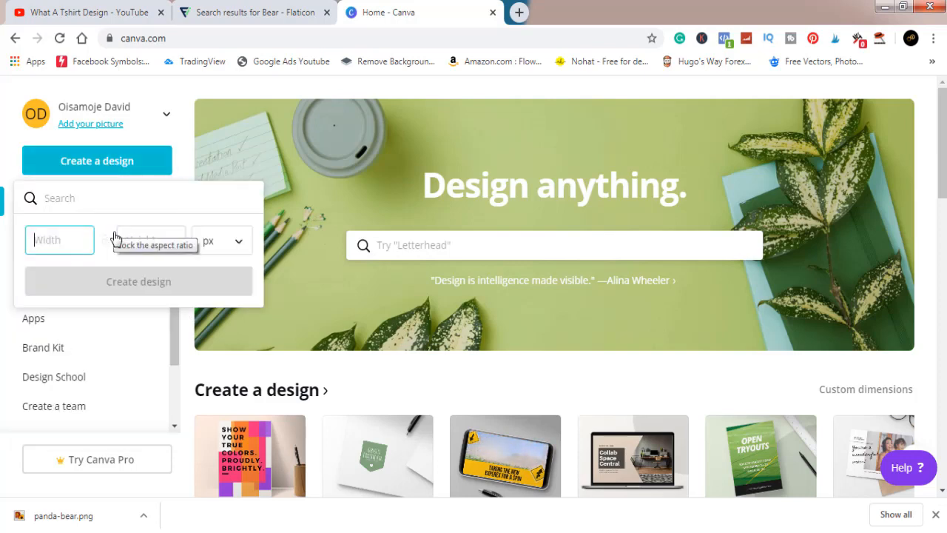
pyautogui.write('4500')
pyautogui.click(141, 240)
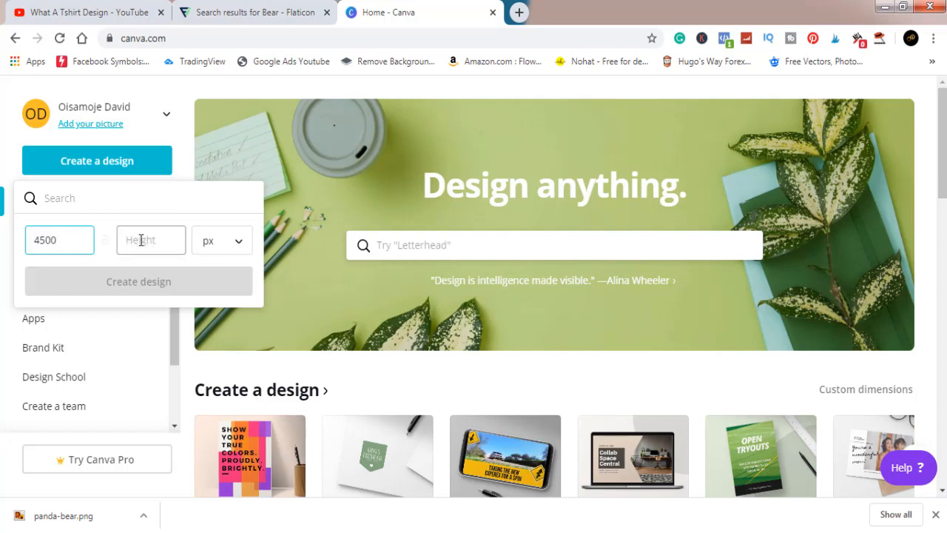
pyautogui.write('5400')
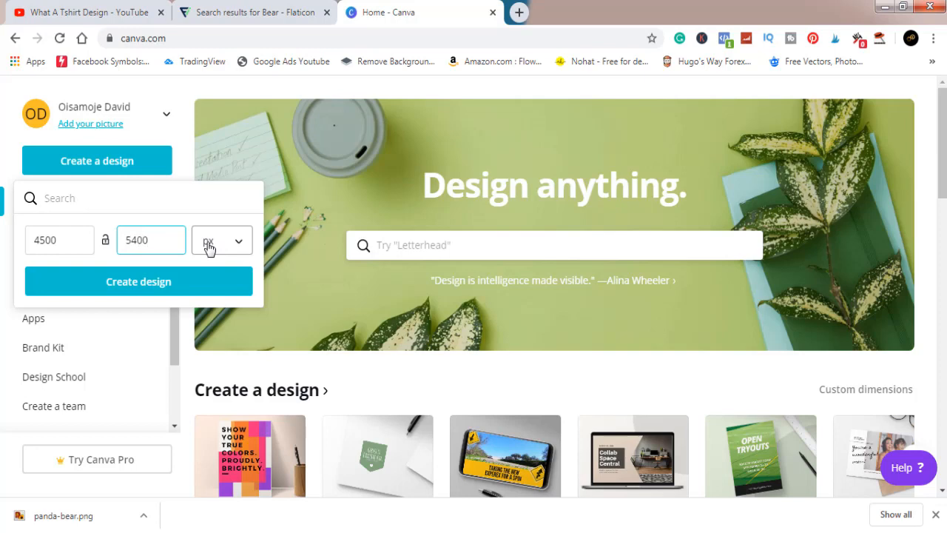
pyautogui.click(208, 248)
pyautogui.click(207, 246)
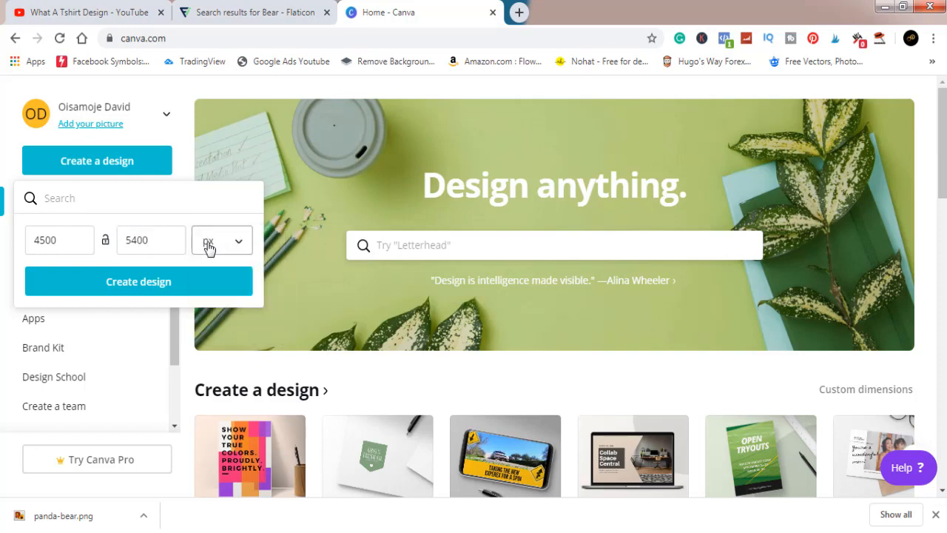
pyautogui.click(136, 284)
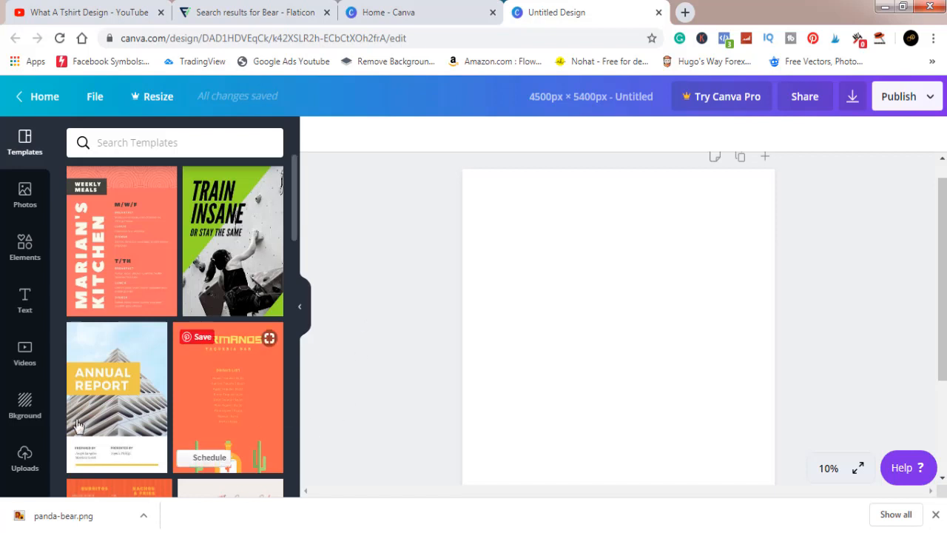
# Upload the panda-bear image from the Downloads folder to the design's uploads
pyautogui.click(29, 460)
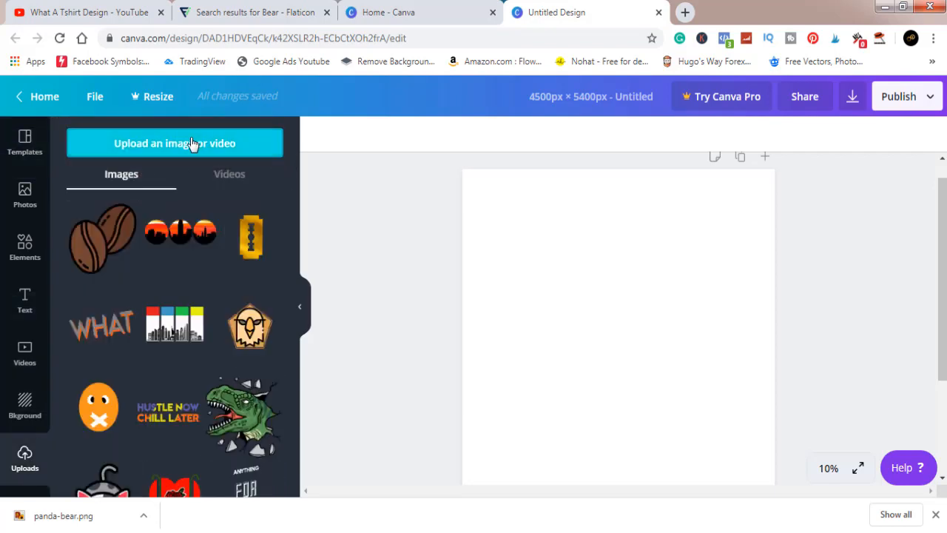
pyautogui.click(191, 143)
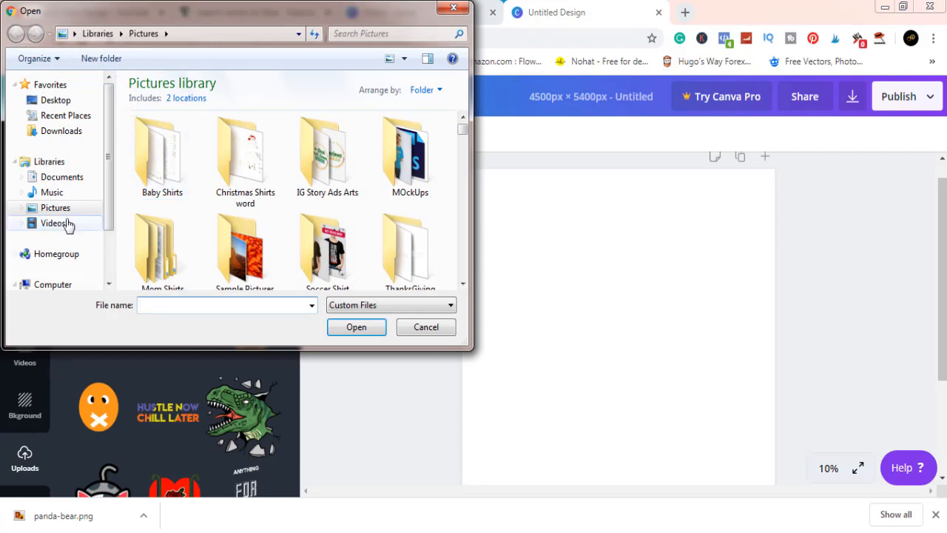
pyautogui.click(67, 131)
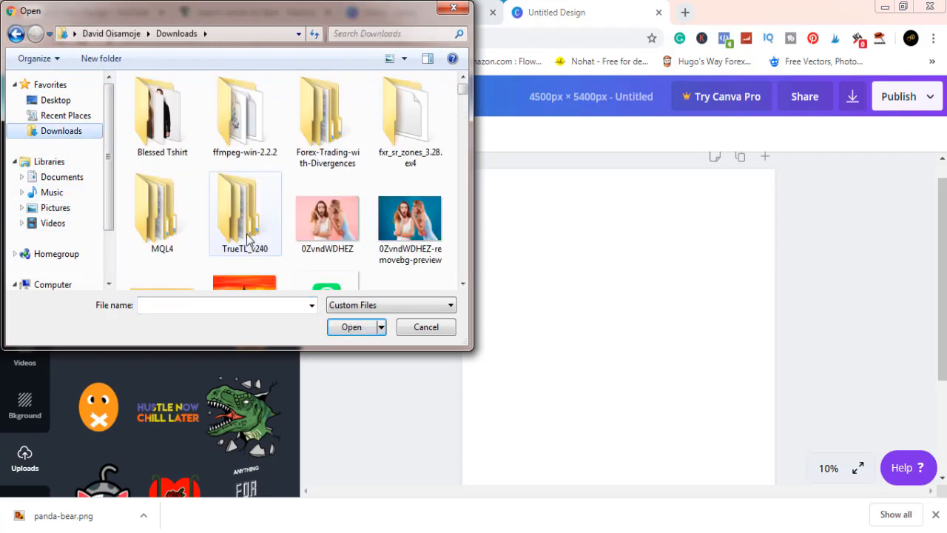
pyautogui.click(247, 237)
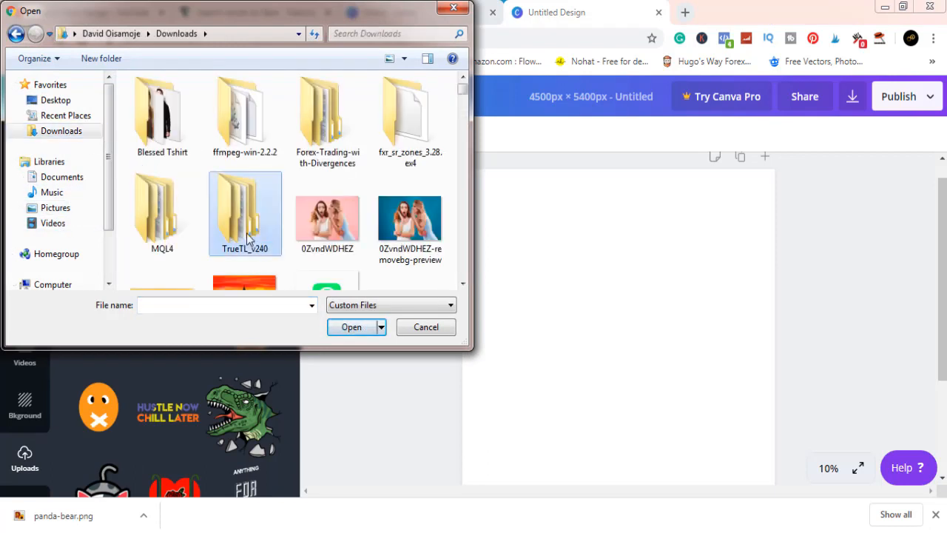
pyautogui.press('p')
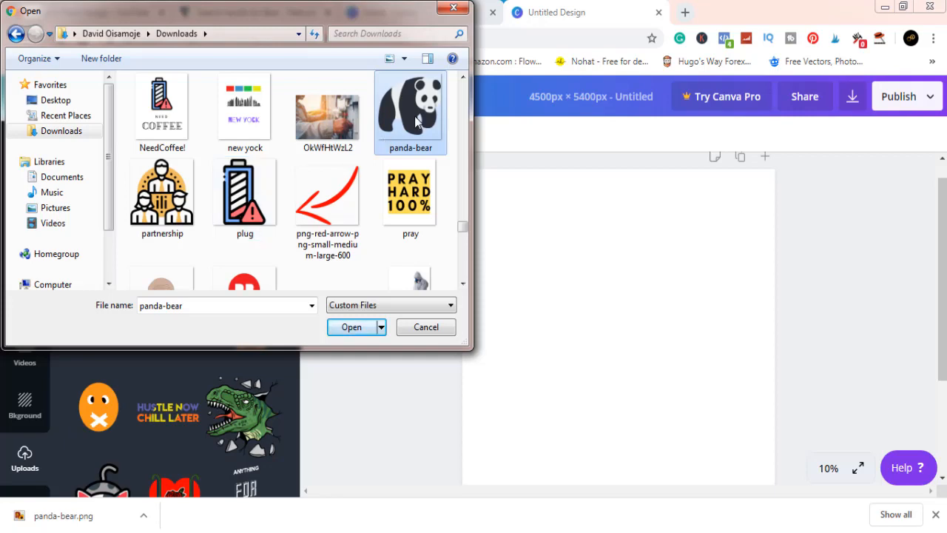
pyautogui.click(351, 328)
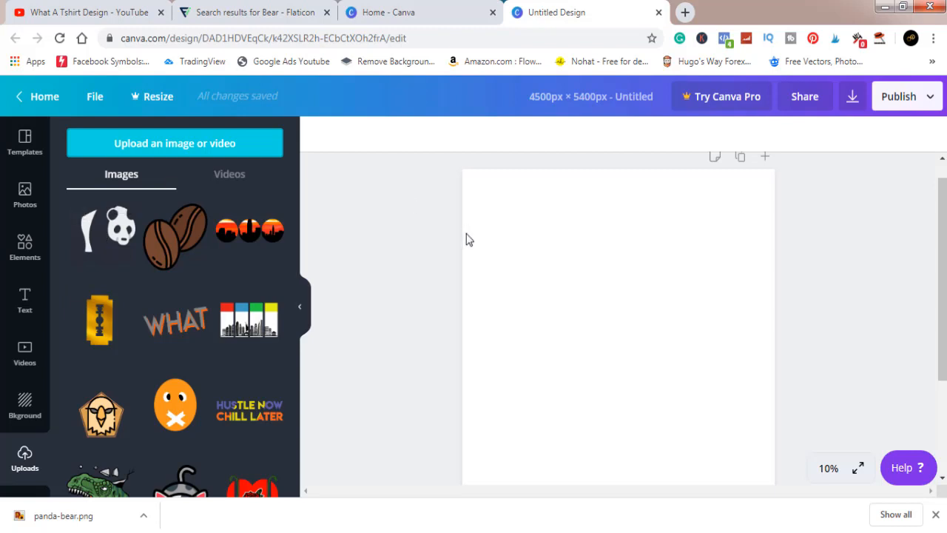
# Place the uploaded panda on the page, shrink it slightly, and centre it in the upper part with space below for text
pyautogui.click(100, 240)
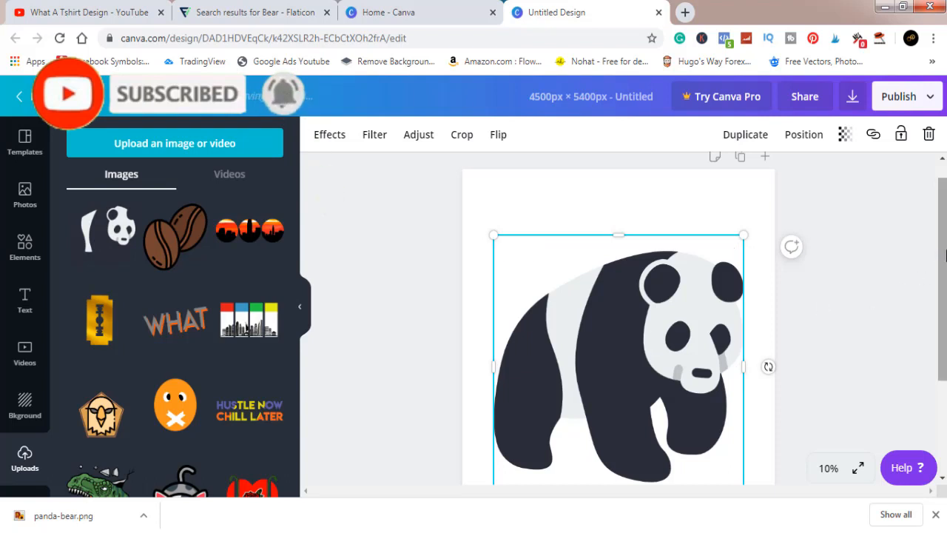
pyautogui.scroll(-3, 942, 288)
pyautogui.moveTo(946, 331); pyautogui.dragTo(945, 286)
pyautogui.click(687, 307)
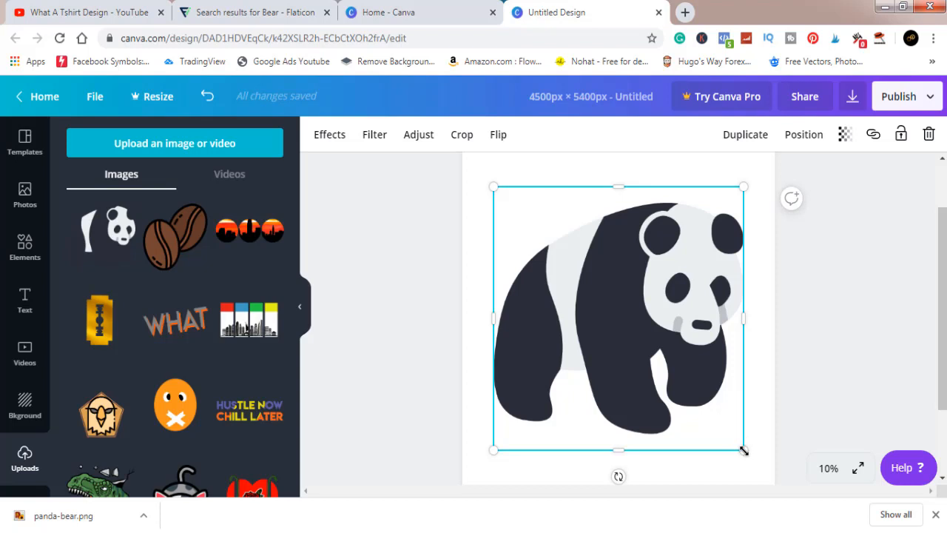
pyautogui.moveTo(744, 450); pyautogui.dragTo(714, 397)
pyautogui.moveTo(652, 307); pyautogui.dragTo(669, 293)
pyautogui.scroll(2, 944, 245)
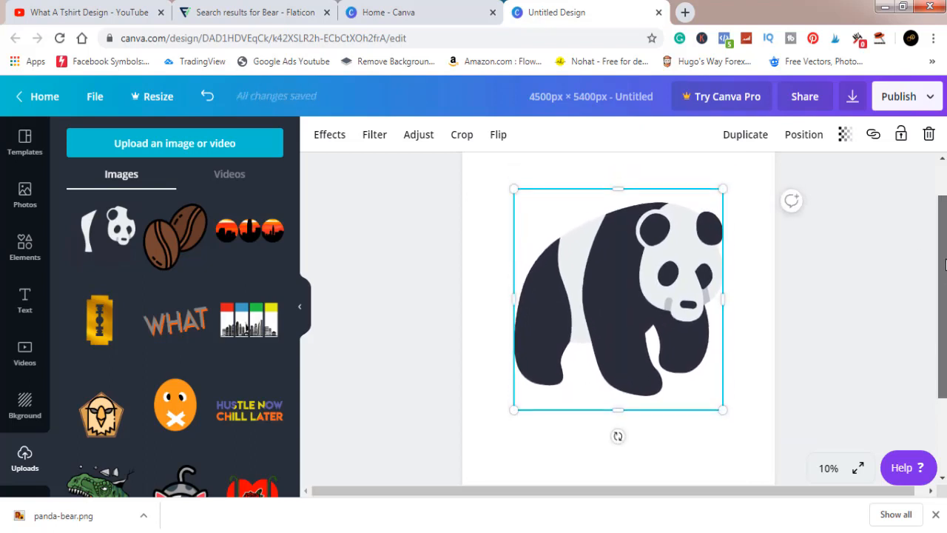
pyautogui.scroll(-3, 945, 245)
pyautogui.click(877, 344)
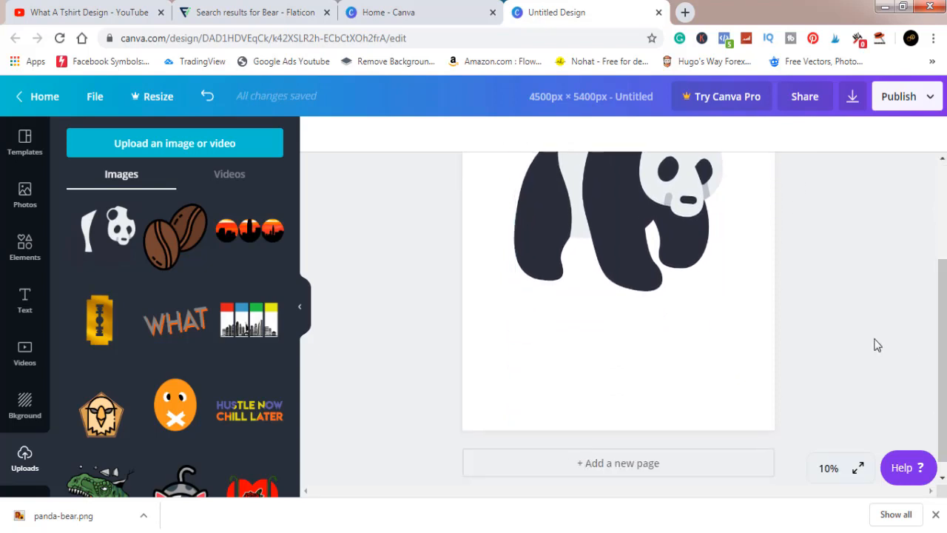
# Browse the font combinations and add the "BABY BOY!" text combination to the page
pyautogui.click(26, 311)
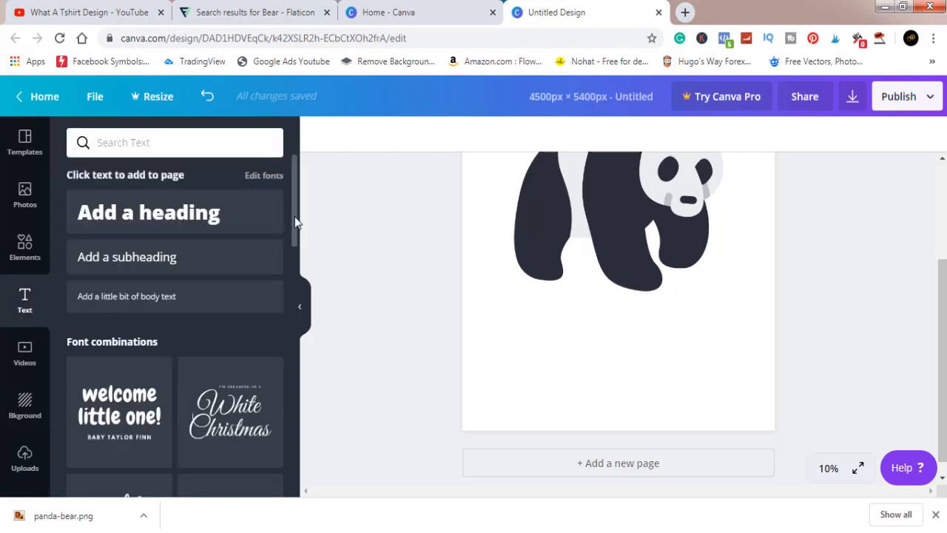
pyautogui.moveTo(293, 223); pyautogui.dragTo(300, 474)
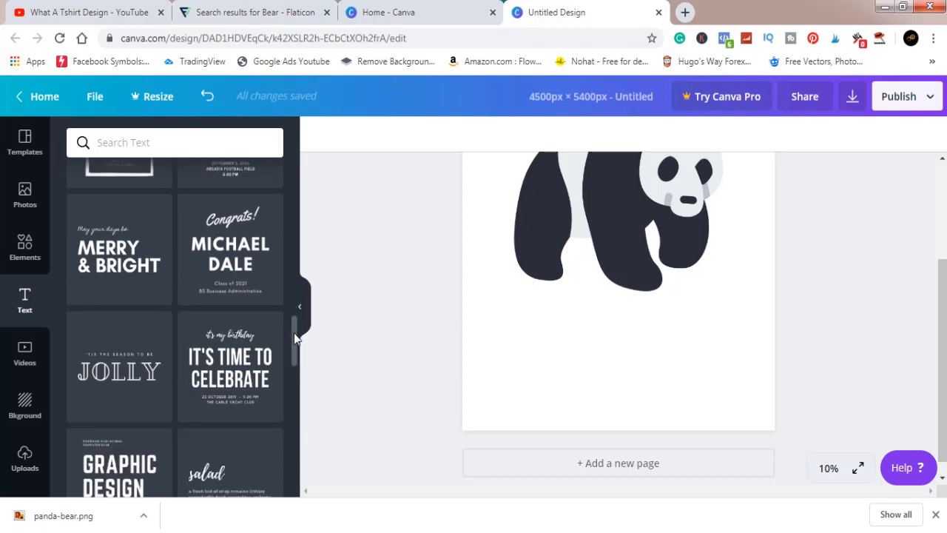
pyautogui.moveTo(293, 332); pyautogui.dragTo(295, 442)
pyautogui.scroll(-1, 296, 376)
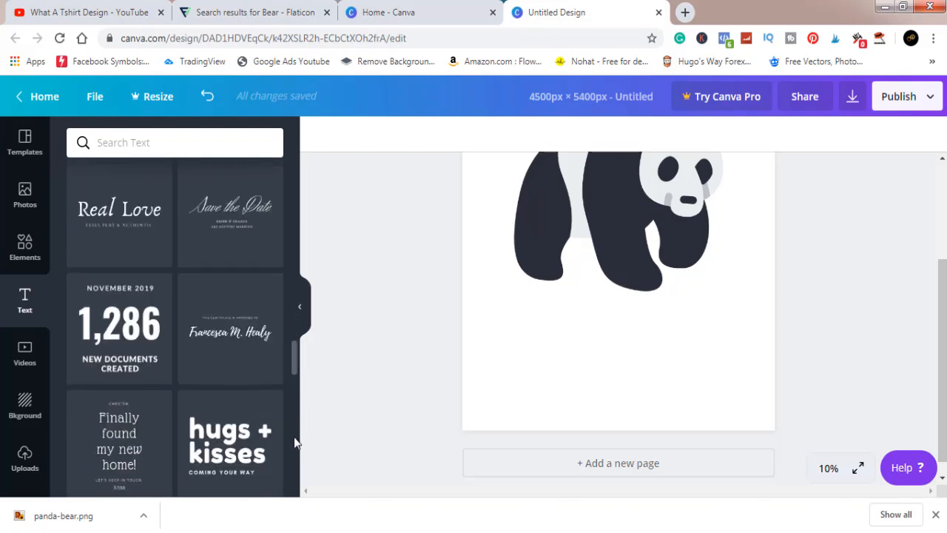
pyautogui.moveTo(294, 348); pyautogui.dragTo(295, 467)
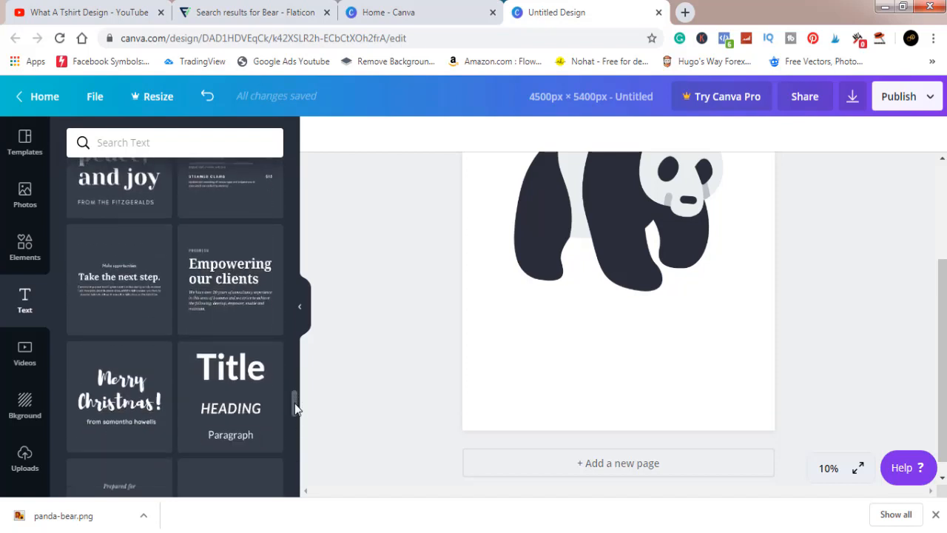
pyautogui.moveTo(294, 401); pyautogui.dragTo(295, 474)
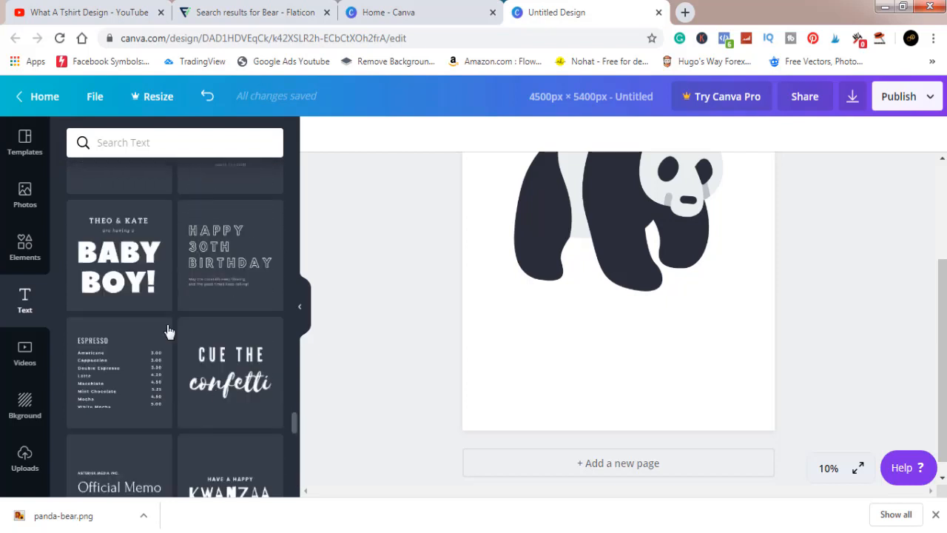
pyautogui.click(122, 276)
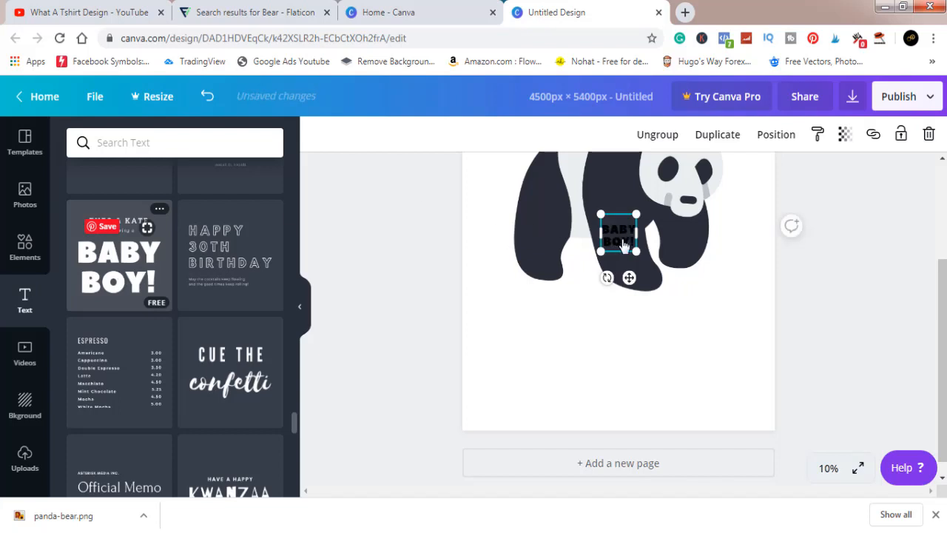
# Enlarge the "BABY BOY!" text group to a font size of 600 and position it below the panda
pyautogui.moveTo(624, 252); pyautogui.dragTo(625, 342)
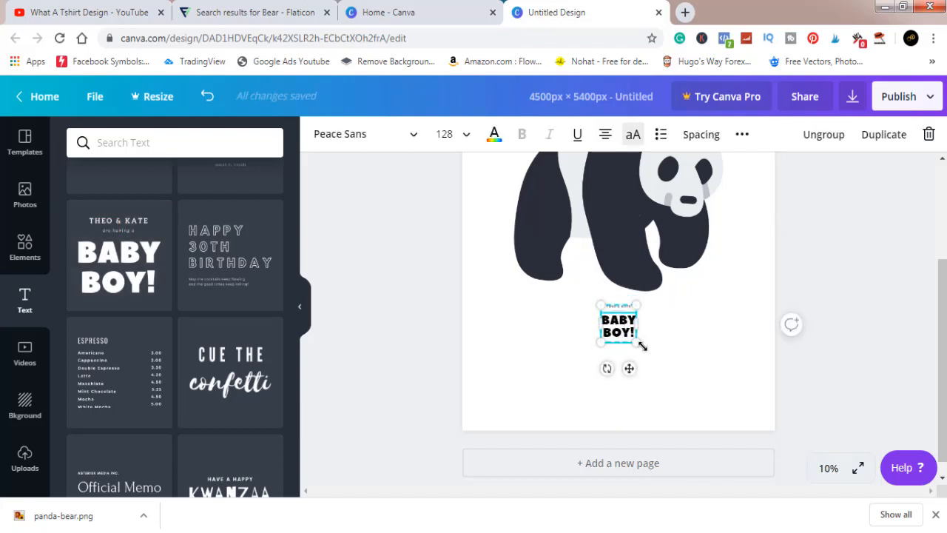
pyautogui.moveTo(641, 344); pyautogui.dragTo(798, 454)
pyautogui.moveTo(710, 368); pyautogui.dragTo(647, 323)
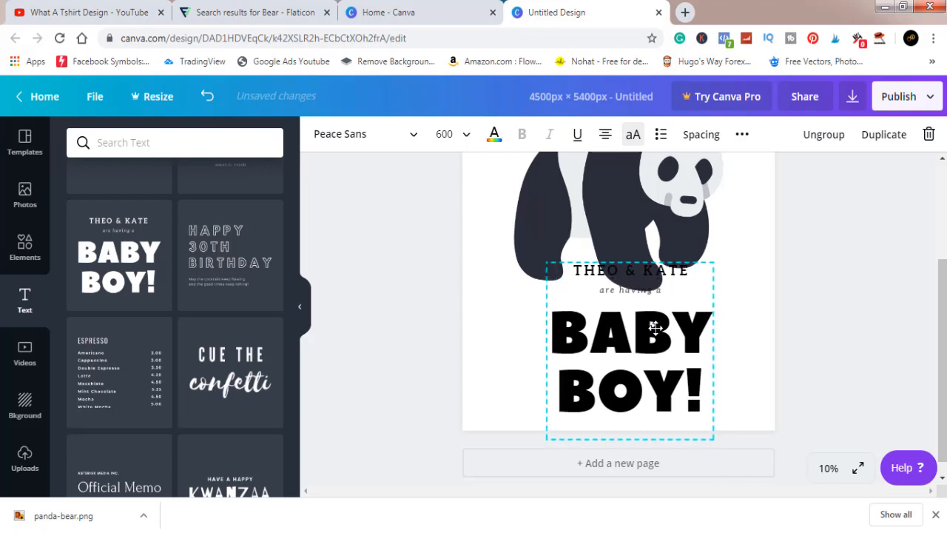
# Ungroup the text combination and delete the two small lines above "BABY BOY!"
pyautogui.click(822, 139)
pyautogui.click(873, 327)
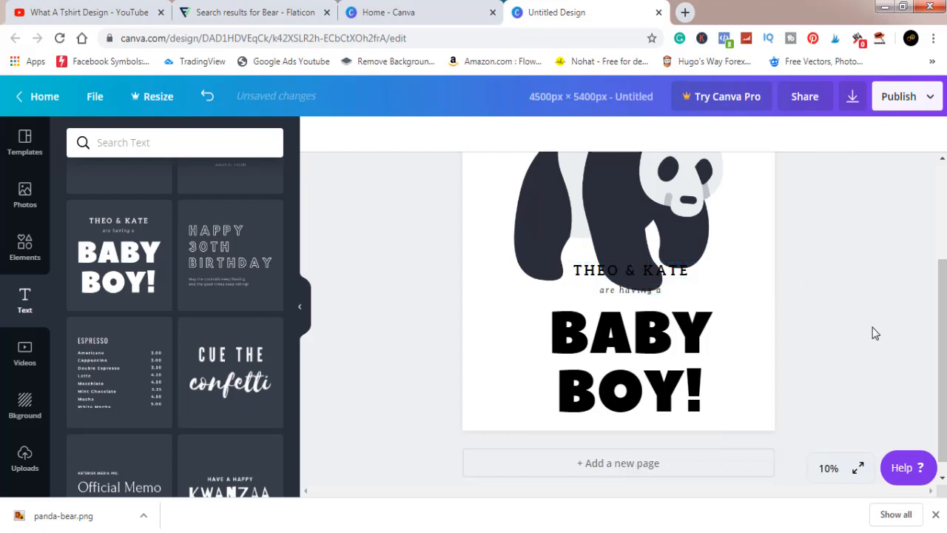
pyautogui.click(663, 273)
pyautogui.press('Delete')
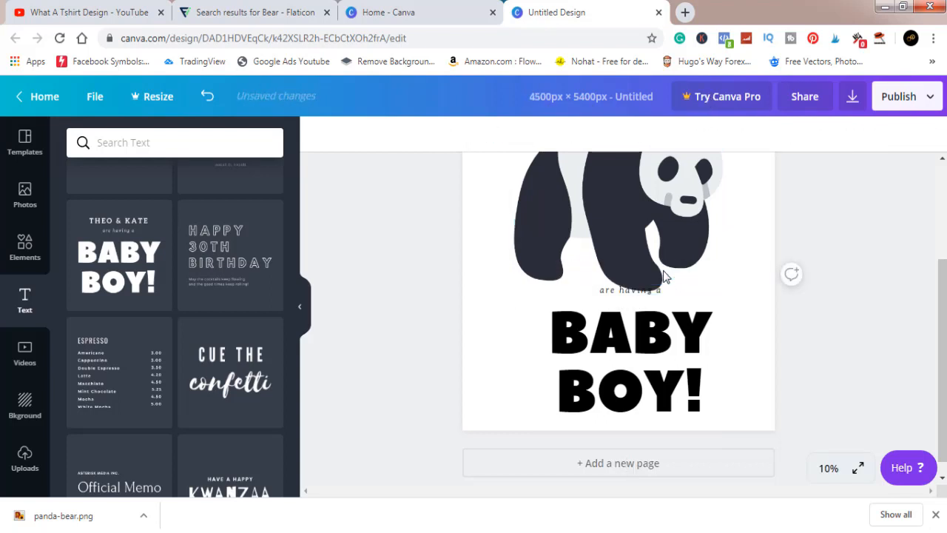
pyautogui.click(662, 293)
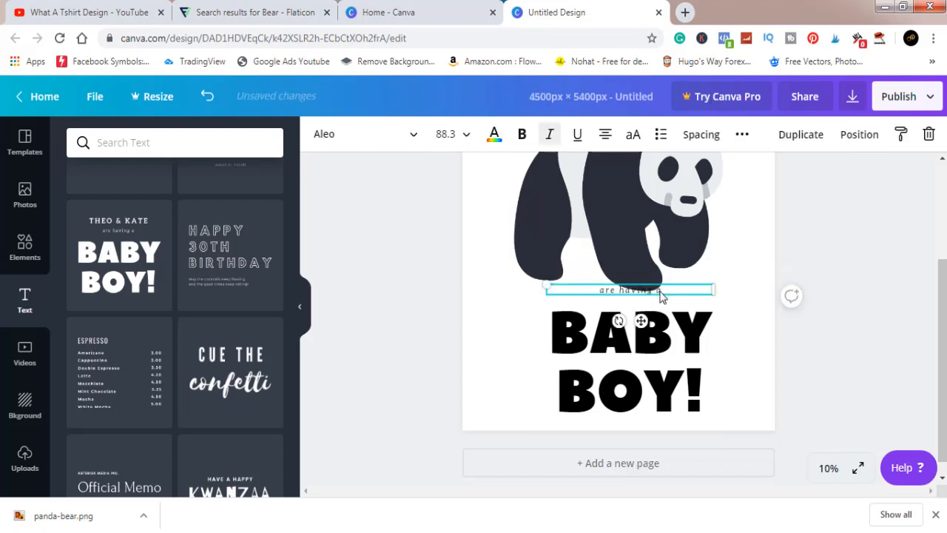
pyautogui.press('Delete')
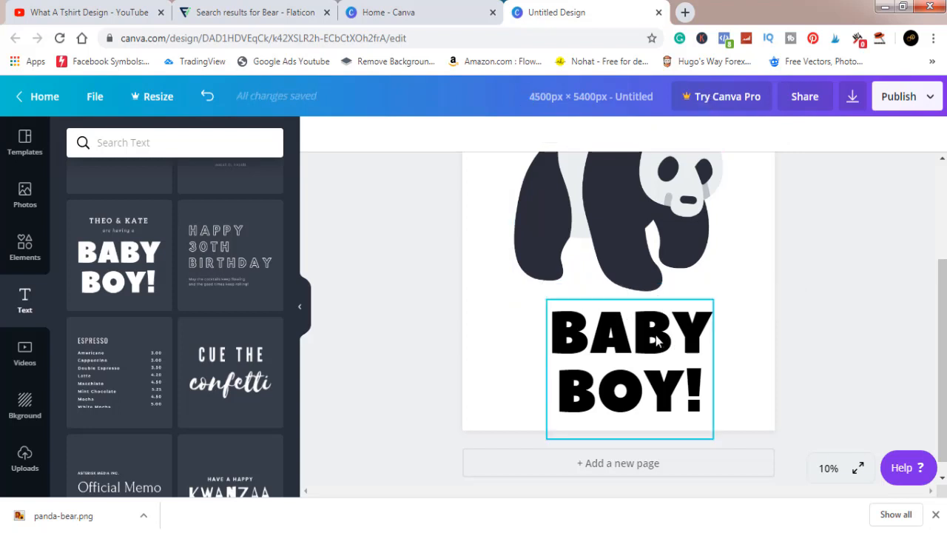
# Replace the "BABY BOY!" text with "BEAR GANG", removing the exclamation mark
pyautogui.click(657, 340)
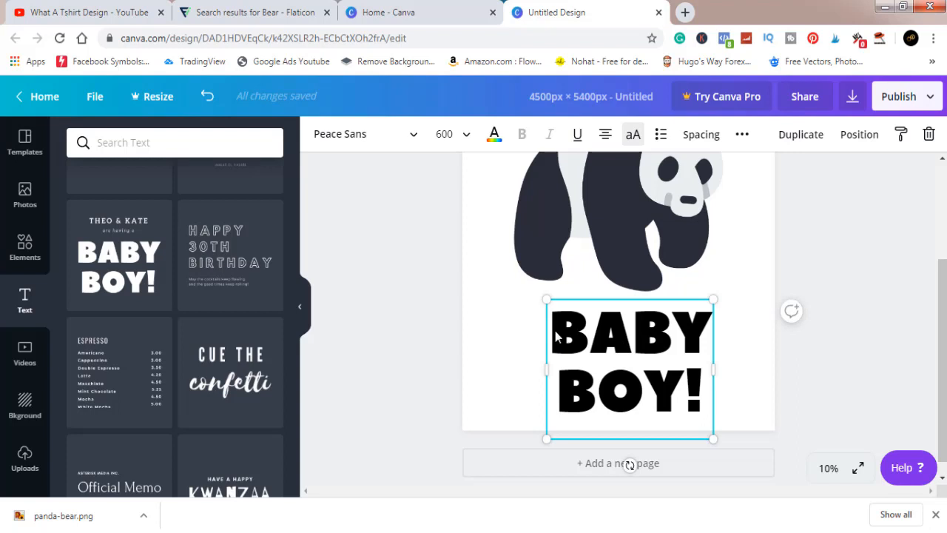
pyautogui.moveTo(557, 337); pyautogui.dragTo(700, 331)
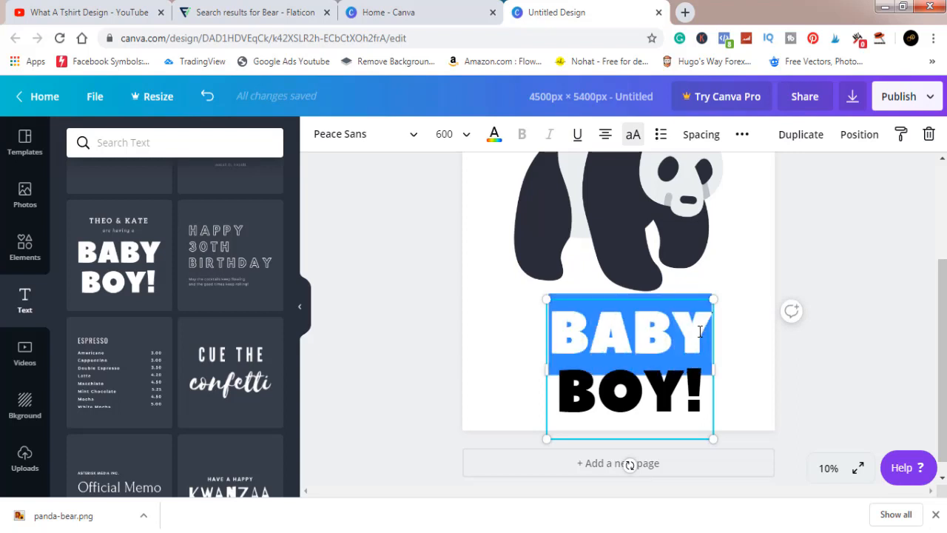
pyautogui.write('BEAR')
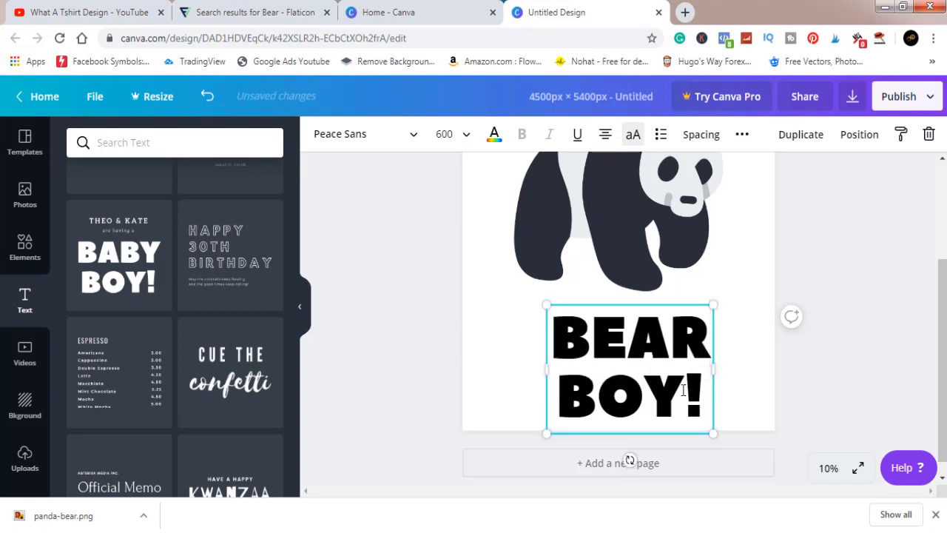
pyautogui.moveTo(684, 390); pyautogui.dragTo(576, 400)
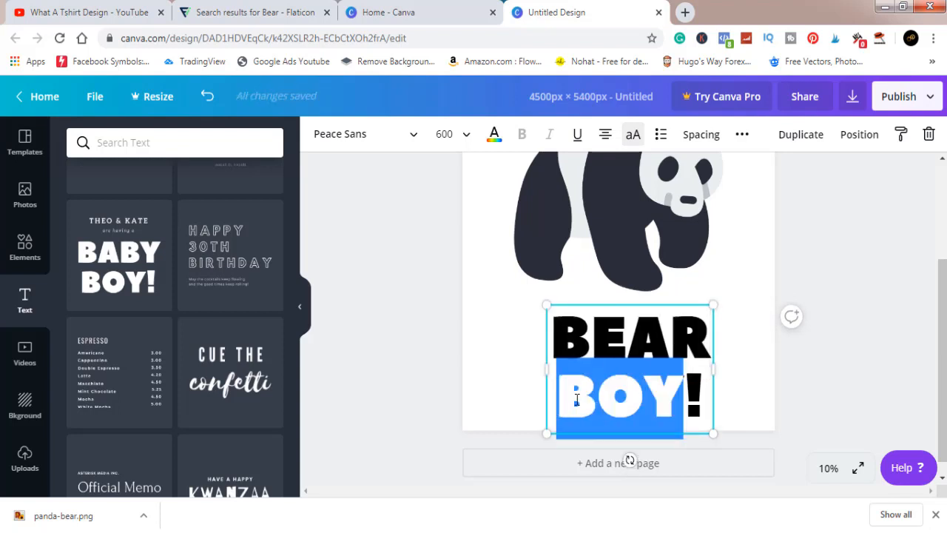
pyautogui.write('GAM')
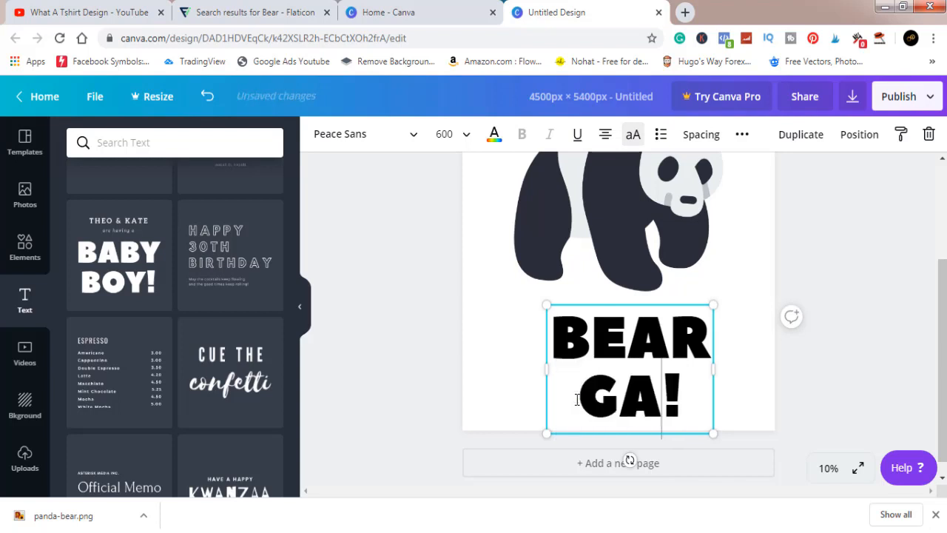
pyautogui.write('G')
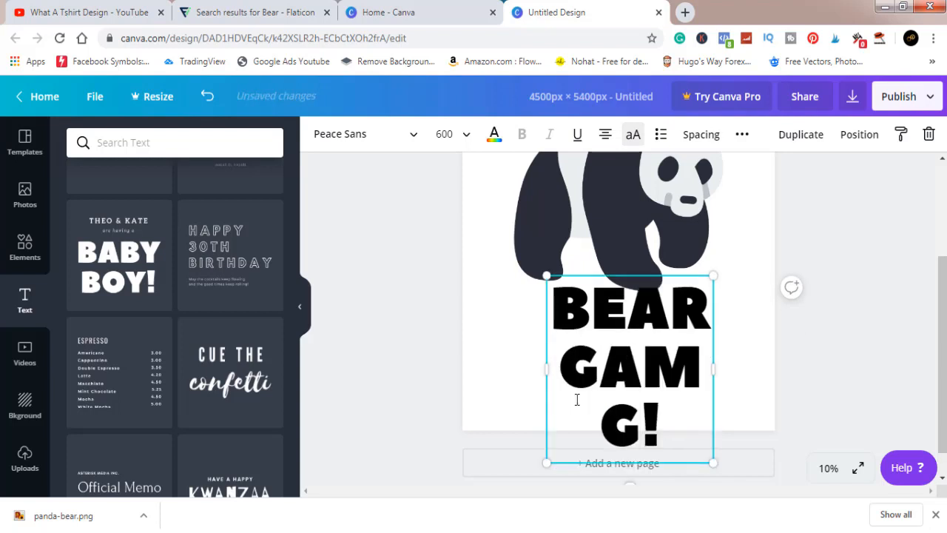
pyautogui.press('BackSpace')
pyautogui.press('BackSpace')
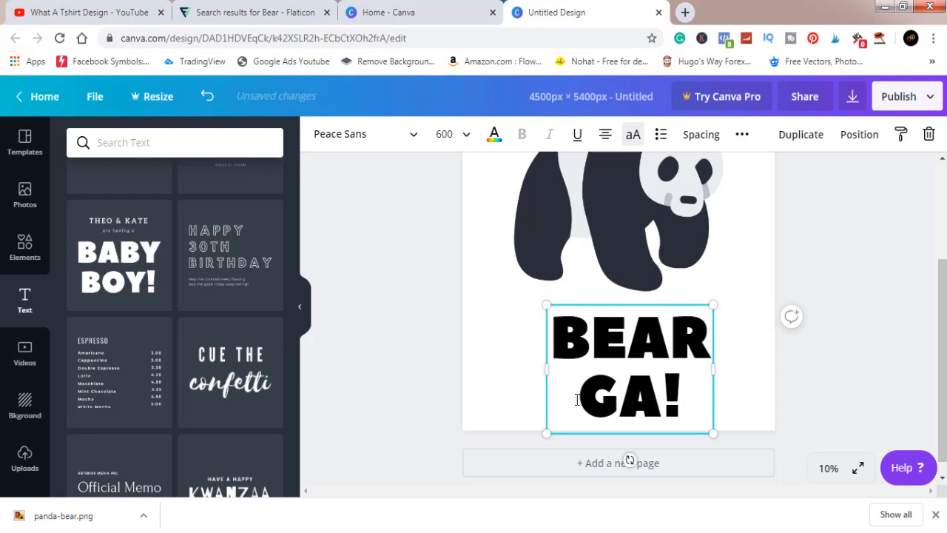
pyautogui.write('NG')
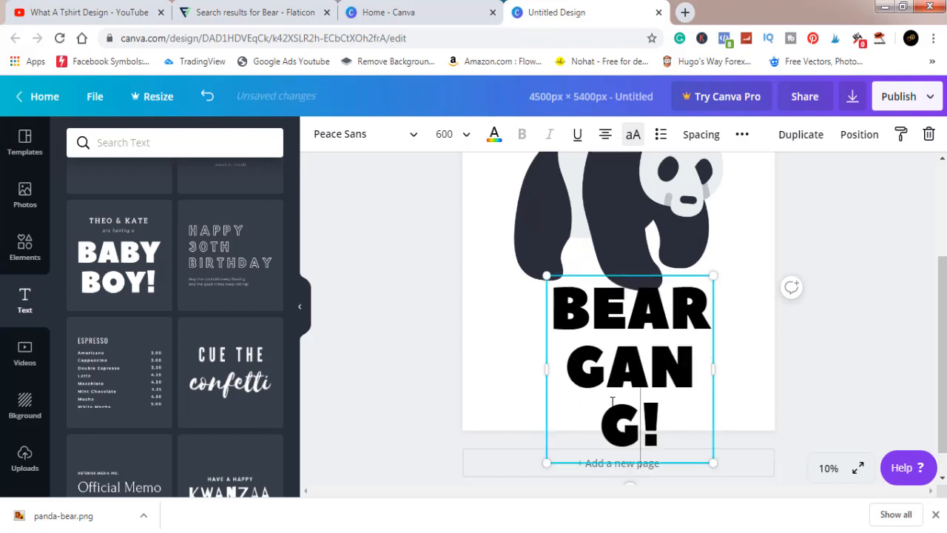
pyautogui.click(662, 413)
pyautogui.press('BackSpace')
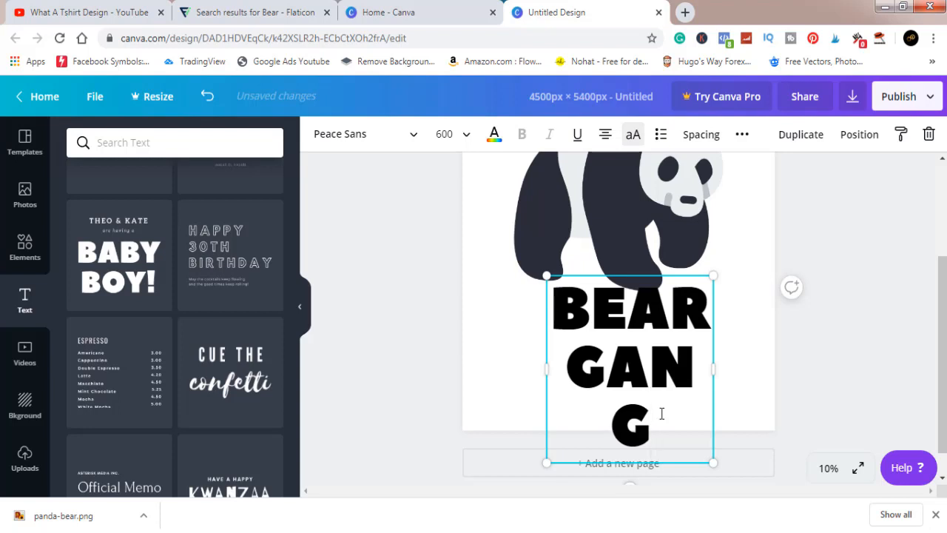
pyautogui.click(614, 428)
pyautogui.press('BackSpace')
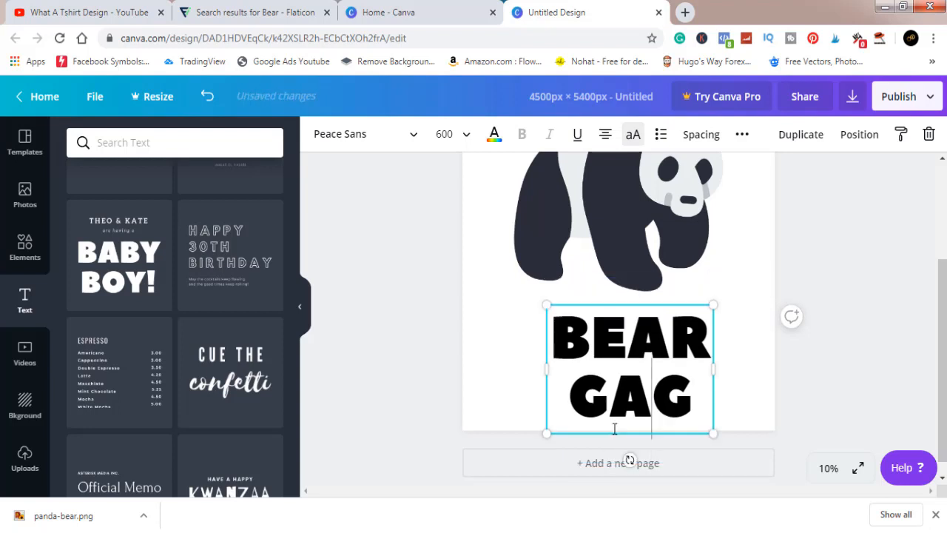
pyautogui.write('N')
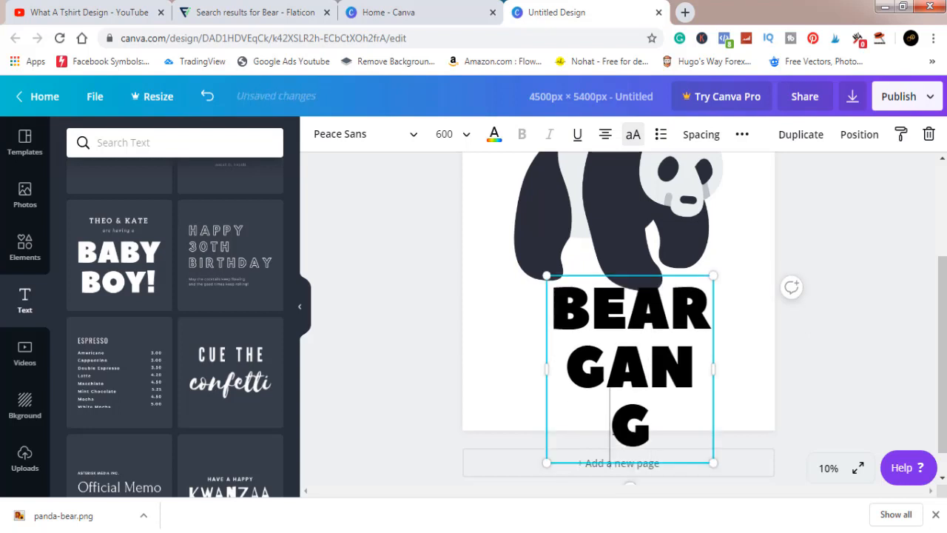
# Widen the text box so "GANG" fits on one line, and centre the text below the panda
pyautogui.moveTo(716, 367); pyautogui.dragTo(750, 370)
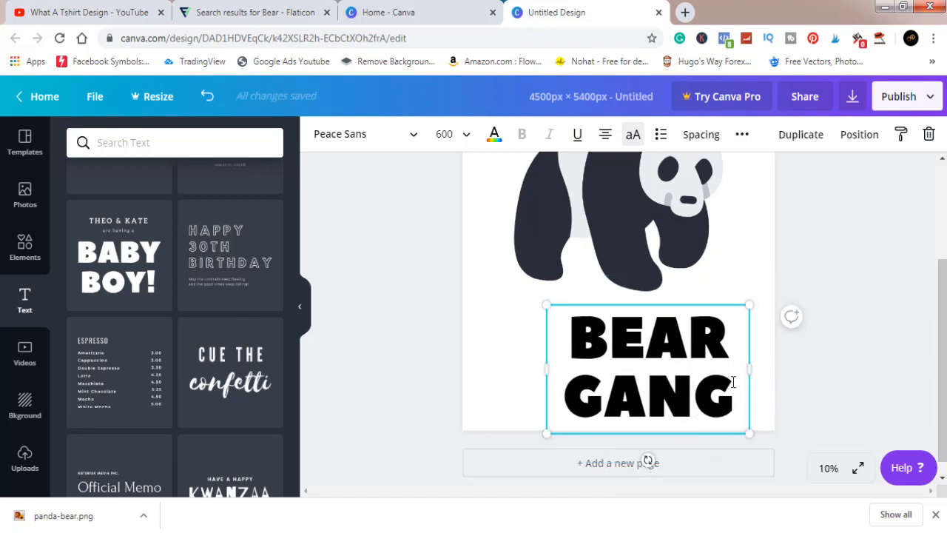
pyautogui.click(834, 383)
pyautogui.moveTo(672, 338); pyautogui.dragTo(658, 330)
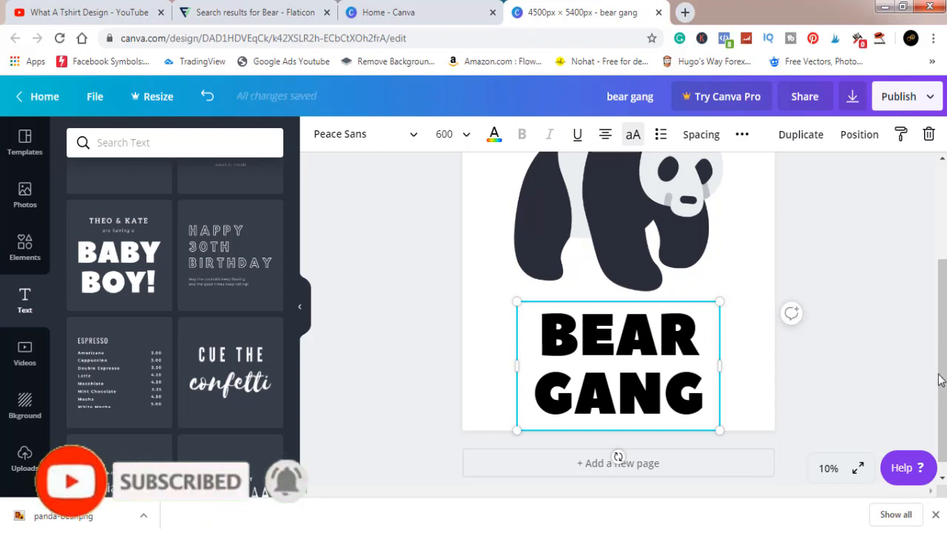
# Download the finished bear gang design as a PNG and dismiss the Canva Pro offer
pyautogui.click(879, 361)
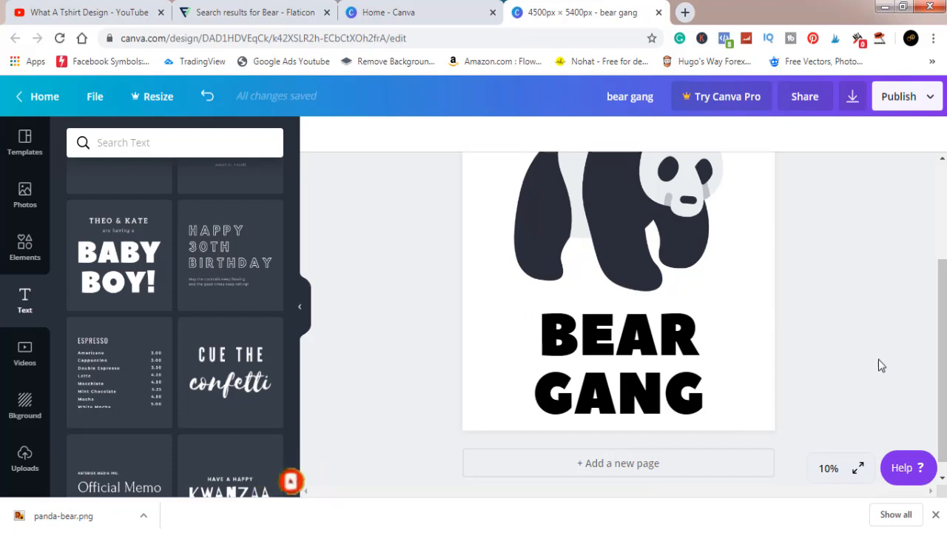
pyautogui.moveTo(944, 368); pyautogui.dragTo(944, 321)
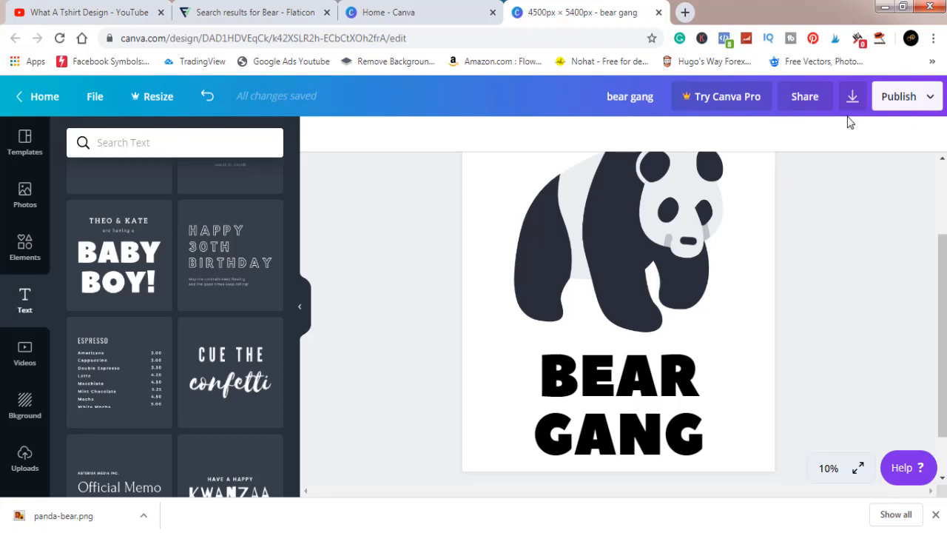
pyautogui.click(853, 99)
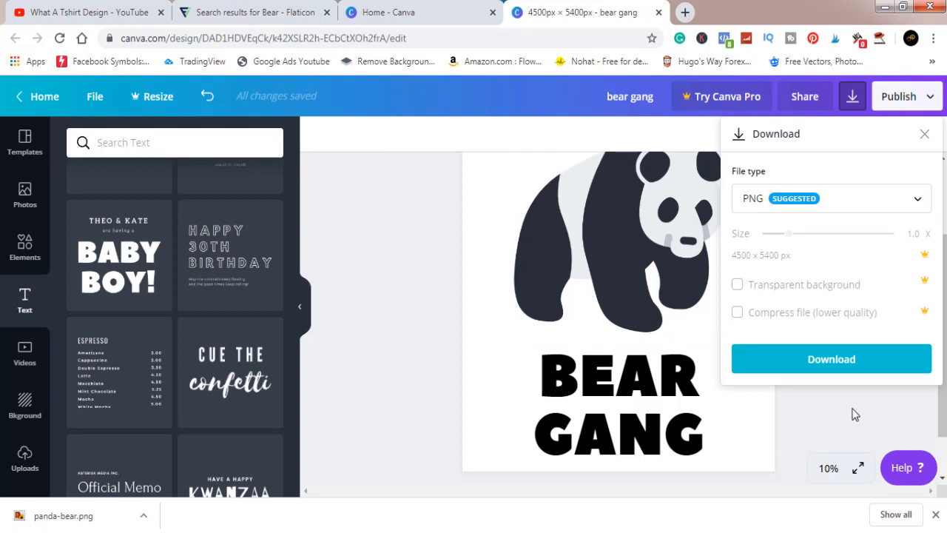
pyautogui.click(858, 361)
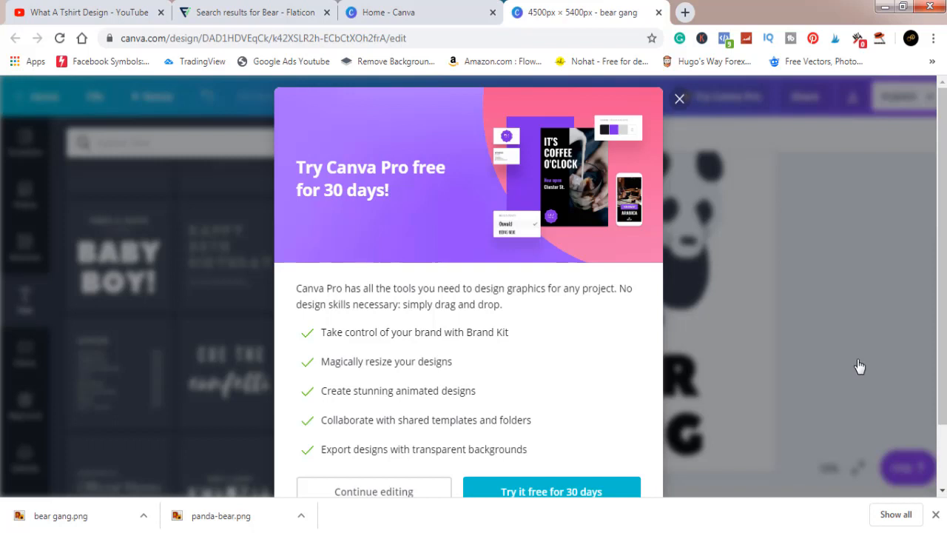
pyautogui.click(680, 99)
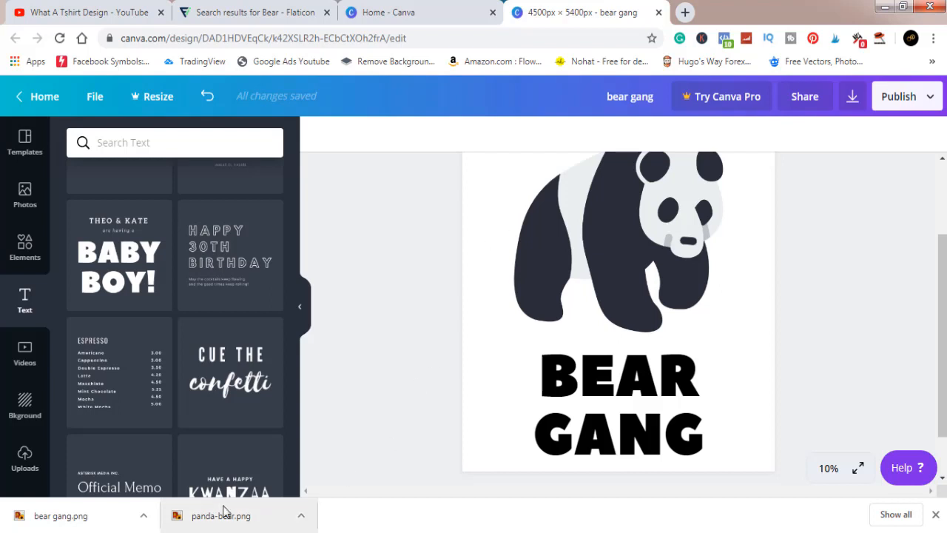
# Show the downloaded bear gang.png in its folder and open it with Adobe Photoshop CC
pyautogui.click(145, 518)
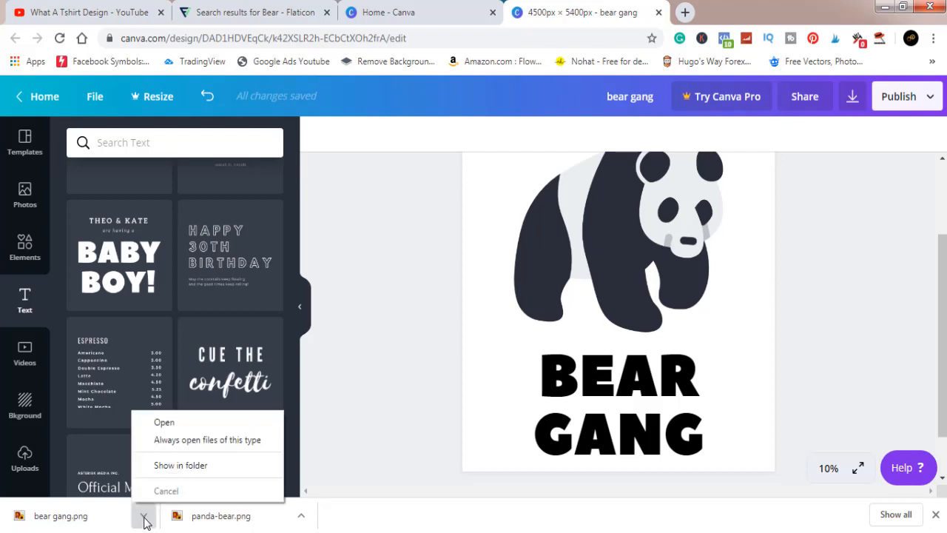
pyautogui.click(181, 466)
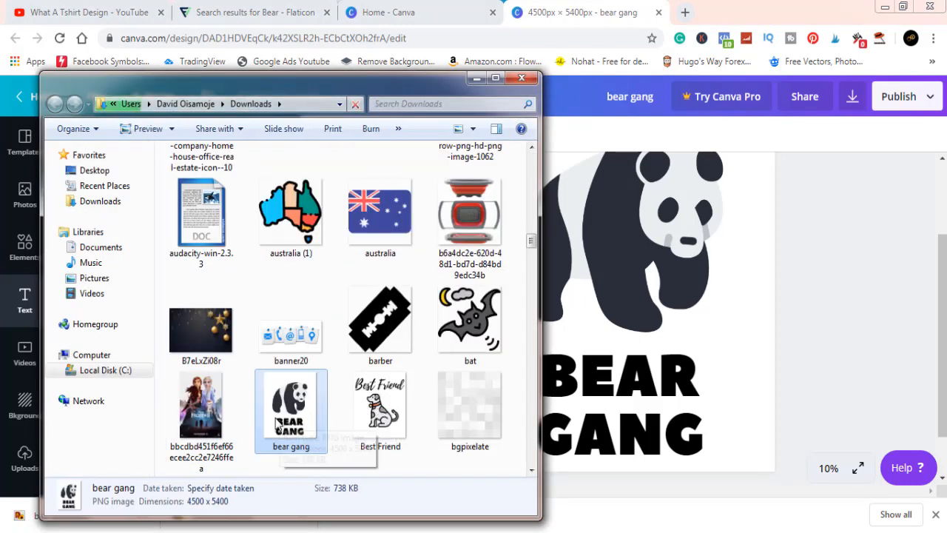
pyautogui.rightClick(281, 409)
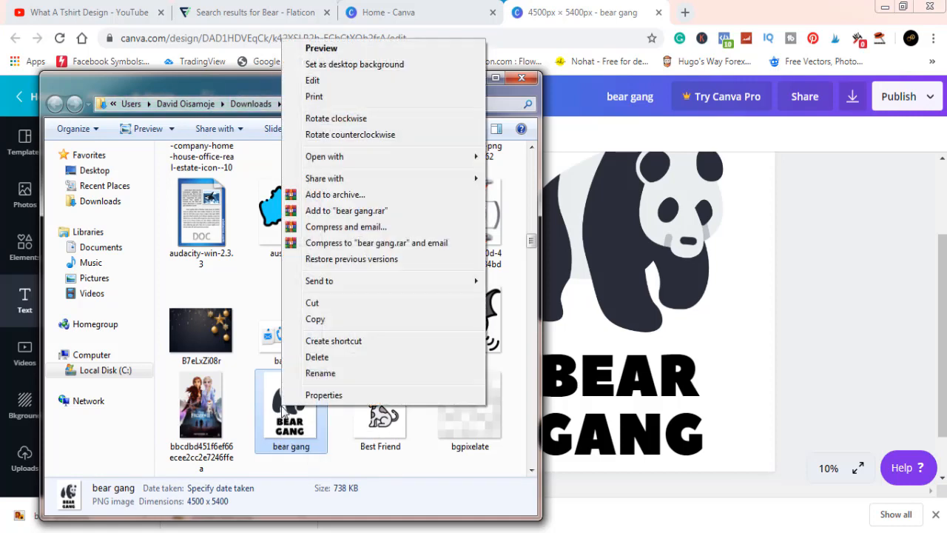
pyautogui.moveTo(366, 156)
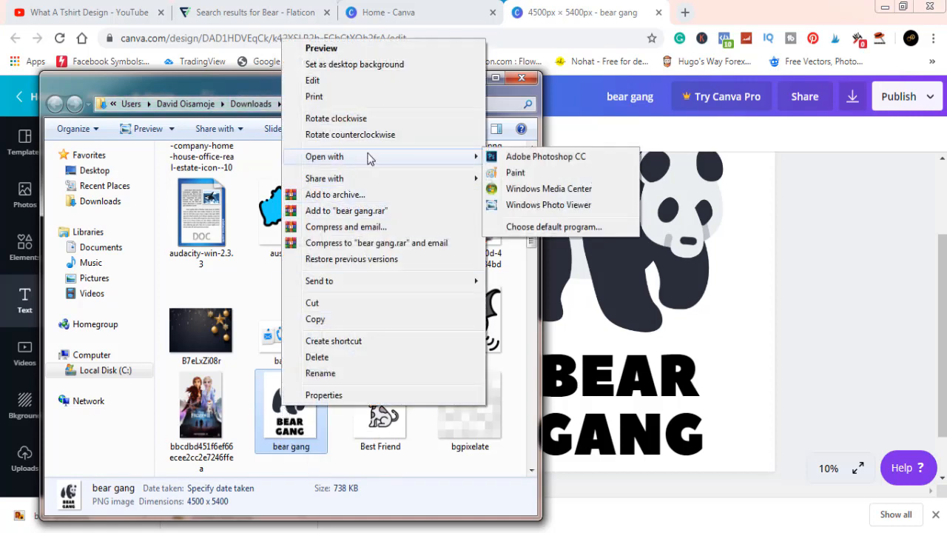
pyautogui.click(508, 157)
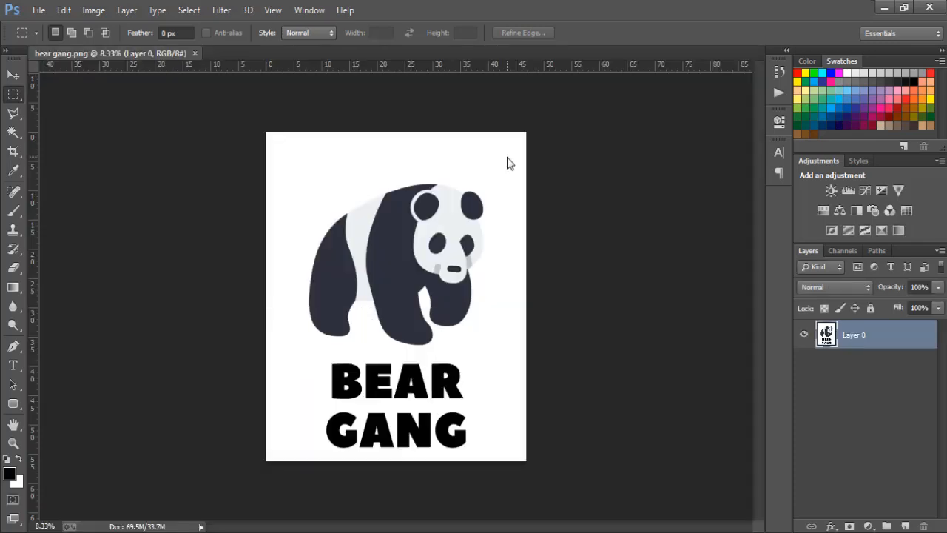
# Add a new empty layer above the design and reselect Layer 0
pyautogui.click(905, 526)
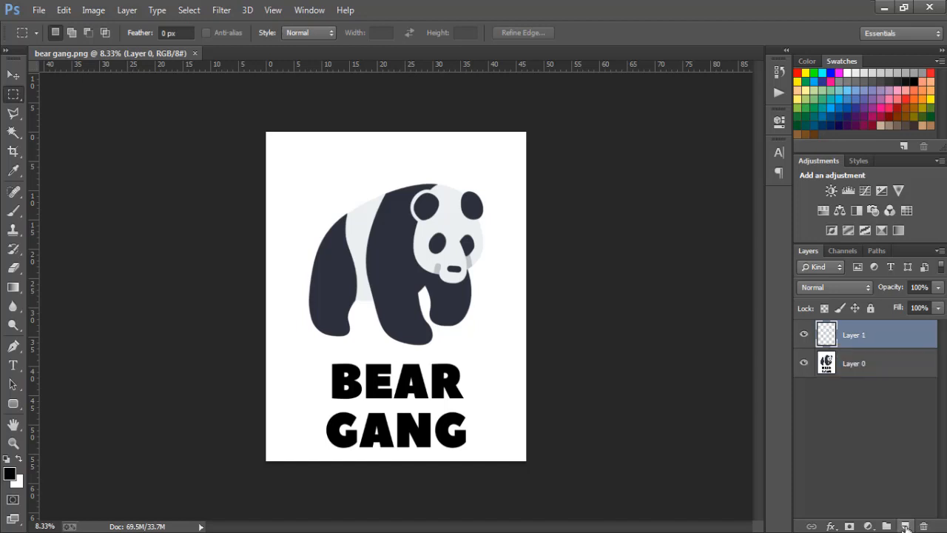
pyautogui.click(897, 366)
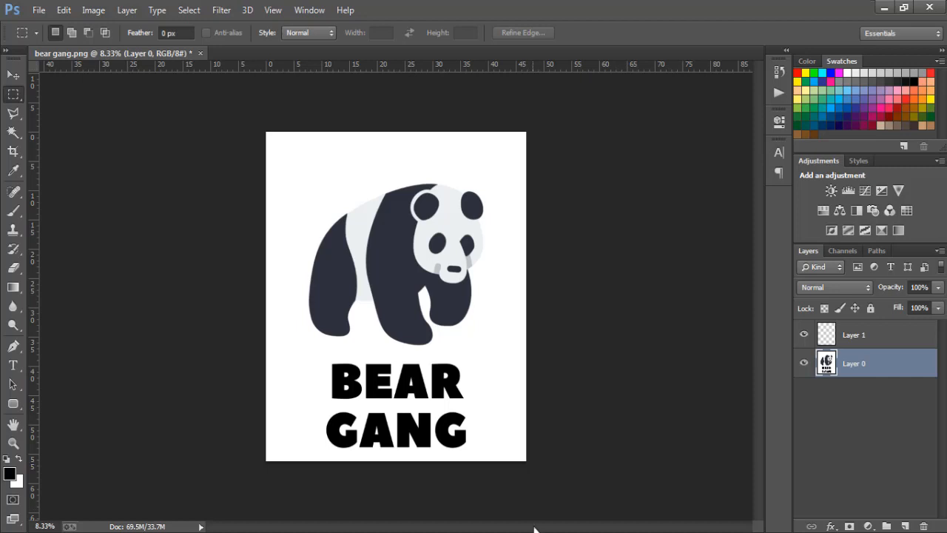
pyautogui.click(535, 532)
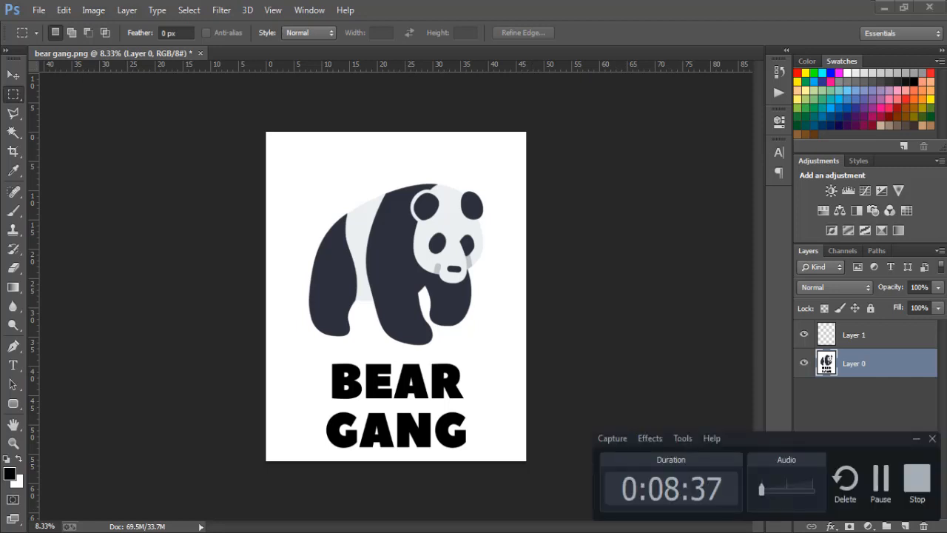
pyautogui.click(629, 354)
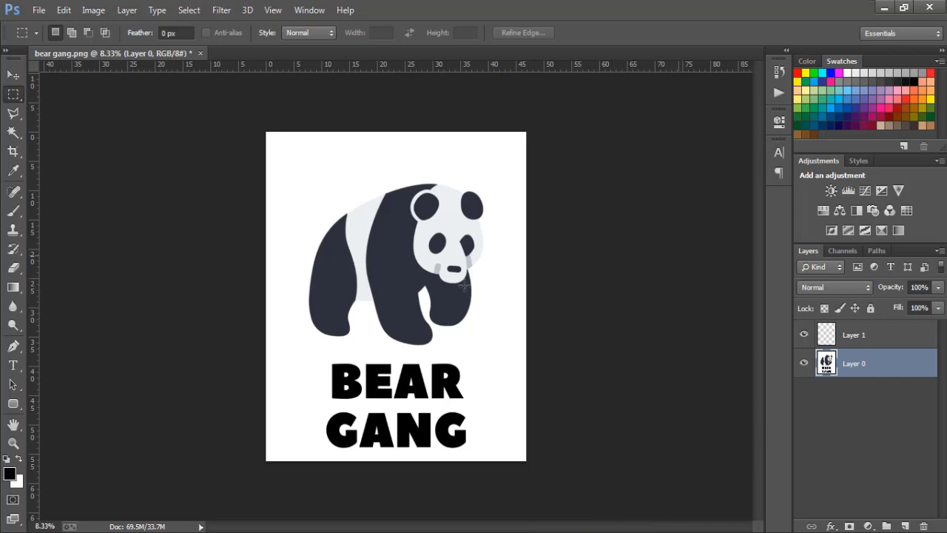
# Select the white background of Layer 0 with the Magic Wand tool and delete it
pyautogui.click(13, 133)
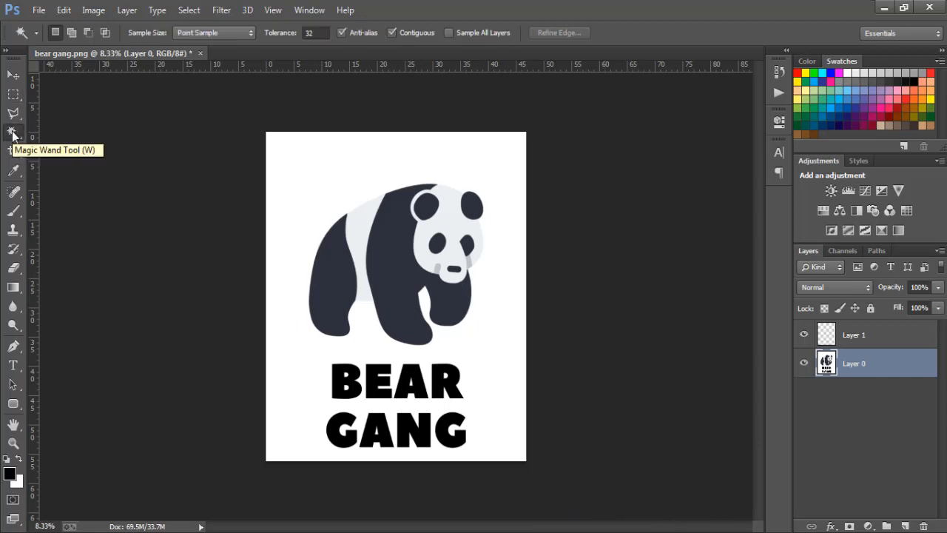
pyautogui.click(283, 158)
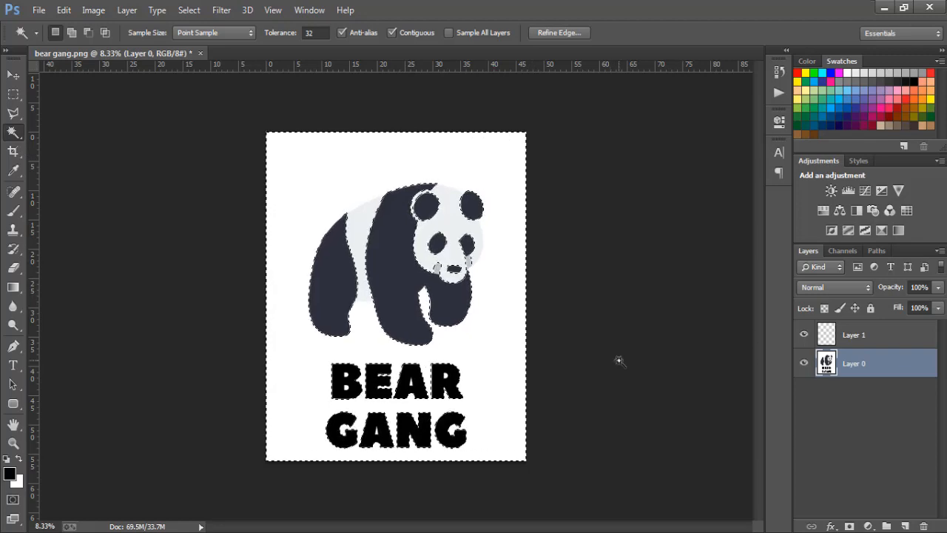
pyautogui.press('Delete')
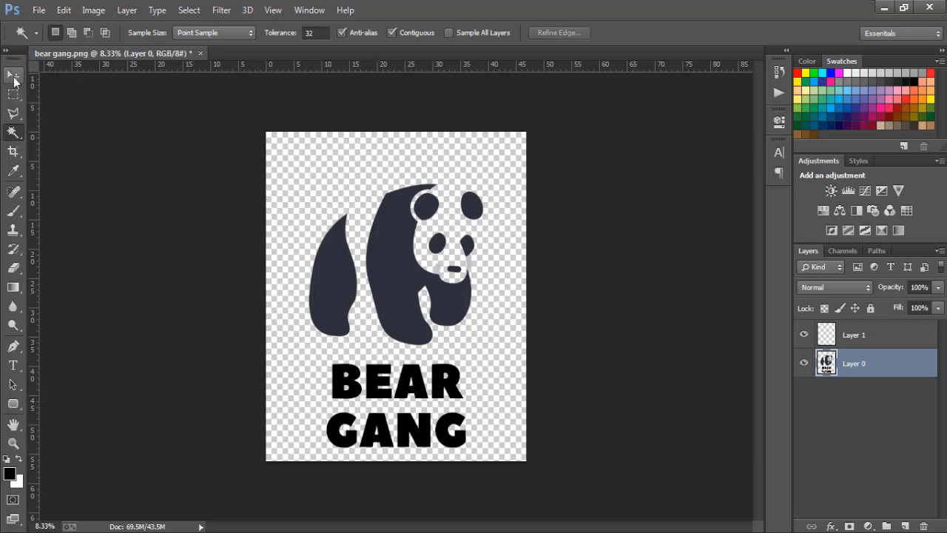
# Move the panda and "BEAR GANG" artwork slightly upward on the canvas
pyautogui.click(14, 76)
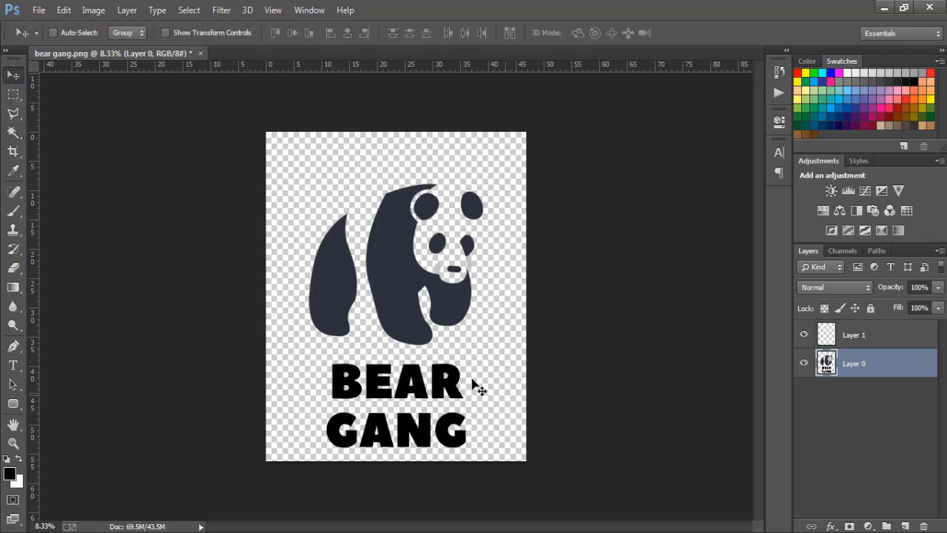
pyautogui.moveTo(420, 306); pyautogui.dragTo(413, 274)
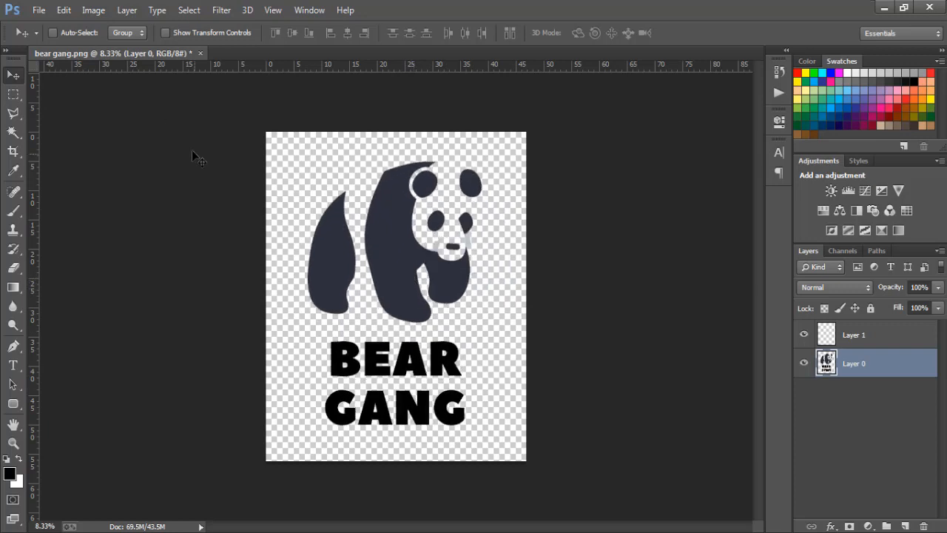
# Save the design as a PNG named "bear gang" in the Pictures library, with Smallest / Slow compression and no interlacing
pyautogui.click(38, 10)
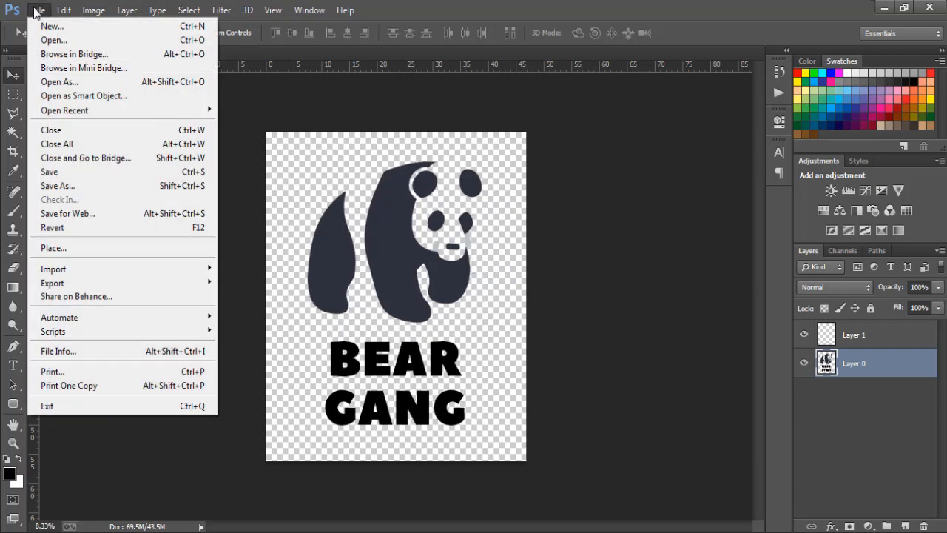
pyautogui.click(74, 186)
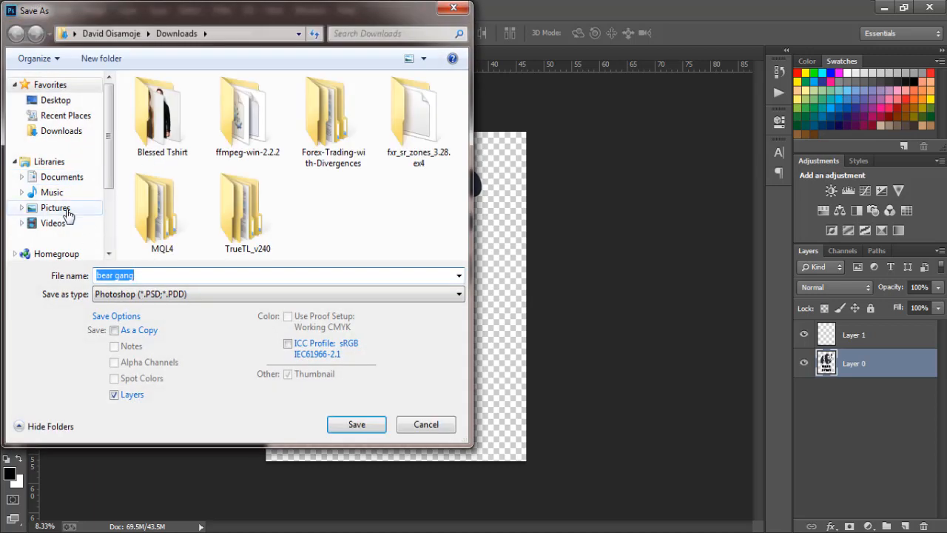
pyautogui.click(65, 211)
pyautogui.click(132, 295)
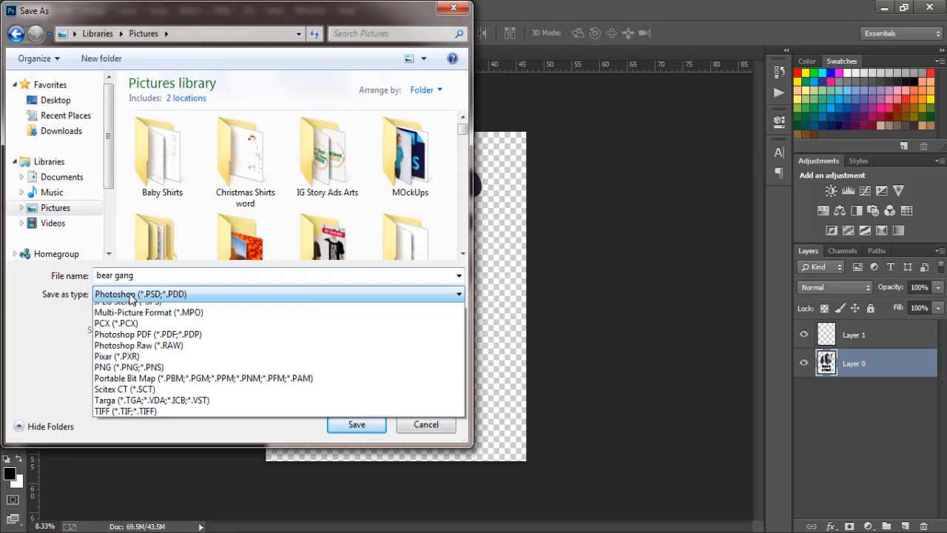
pyautogui.click(131, 495)
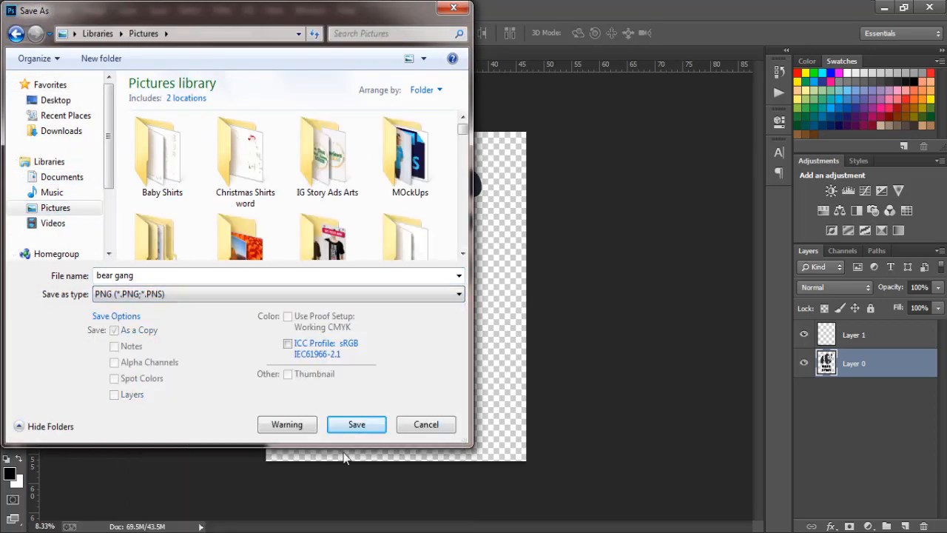
pyautogui.click(355, 425)
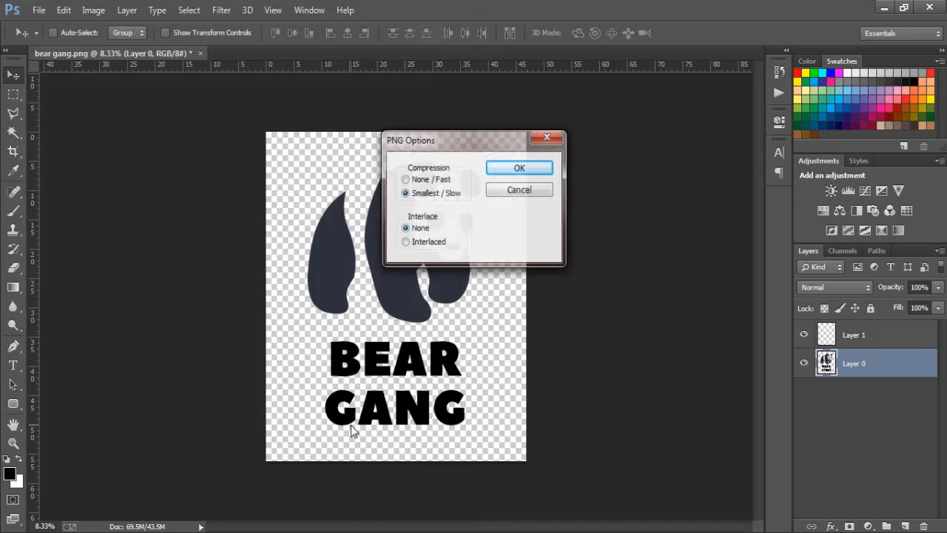
pyautogui.click(519, 169)
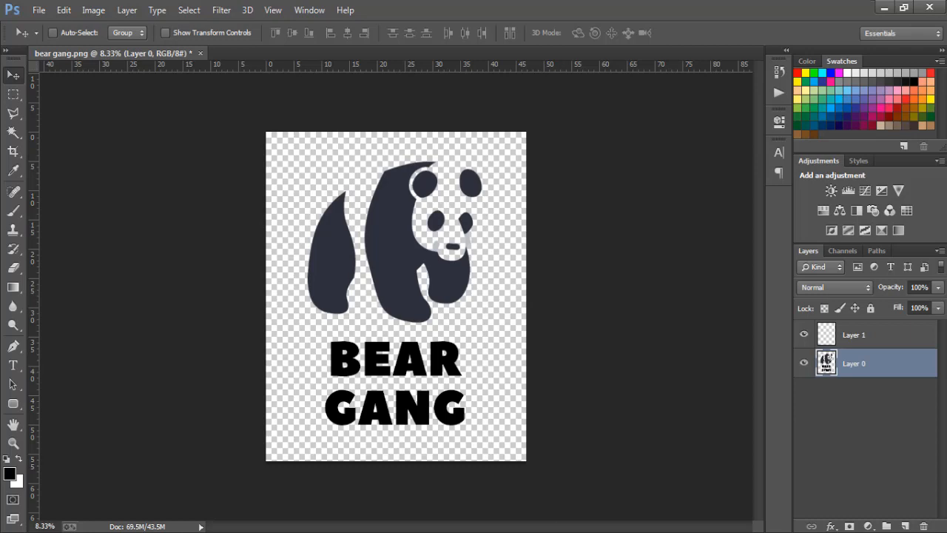
pyautogui.click(563, 532)
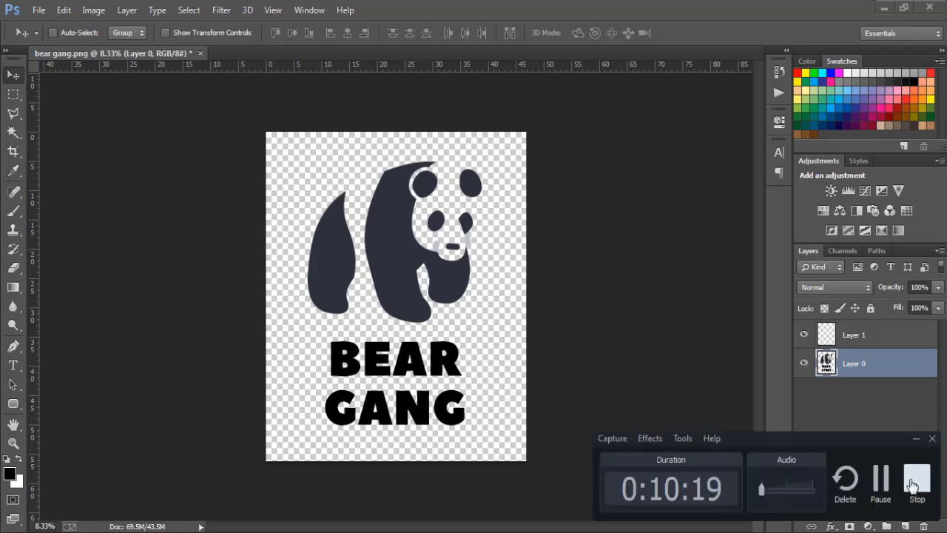
pyautogui.click(917, 479)
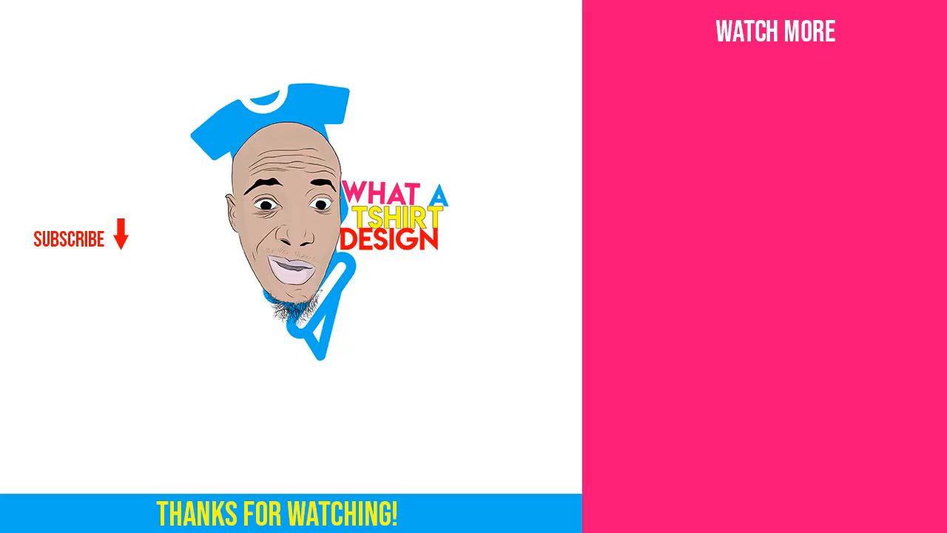